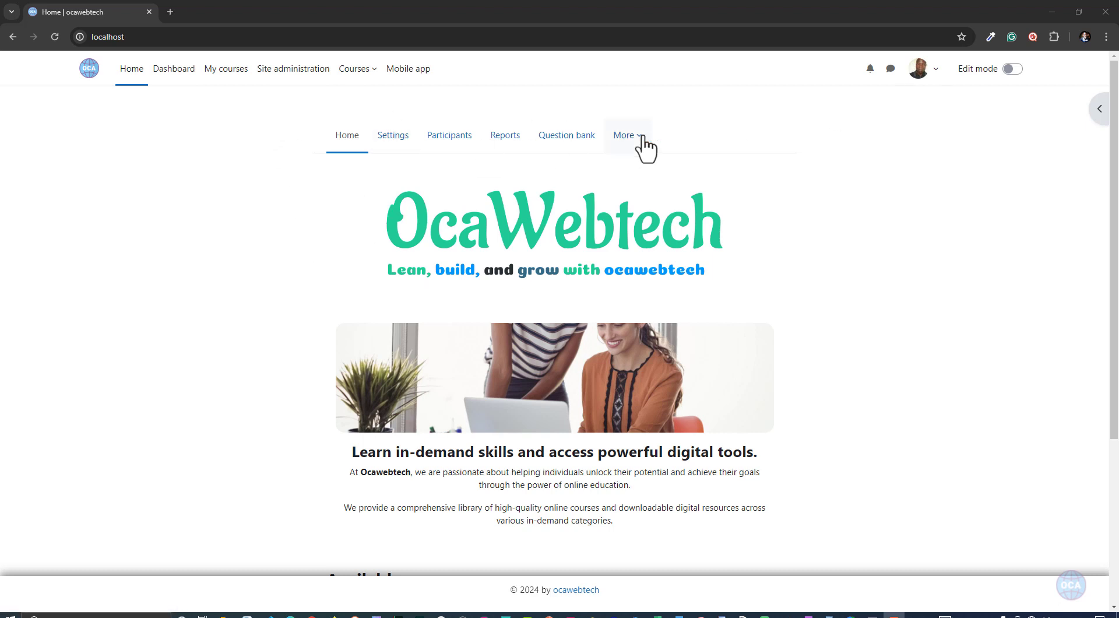
Step: Open the Course default settings page from the Courses section of Site administration
click(292, 73)
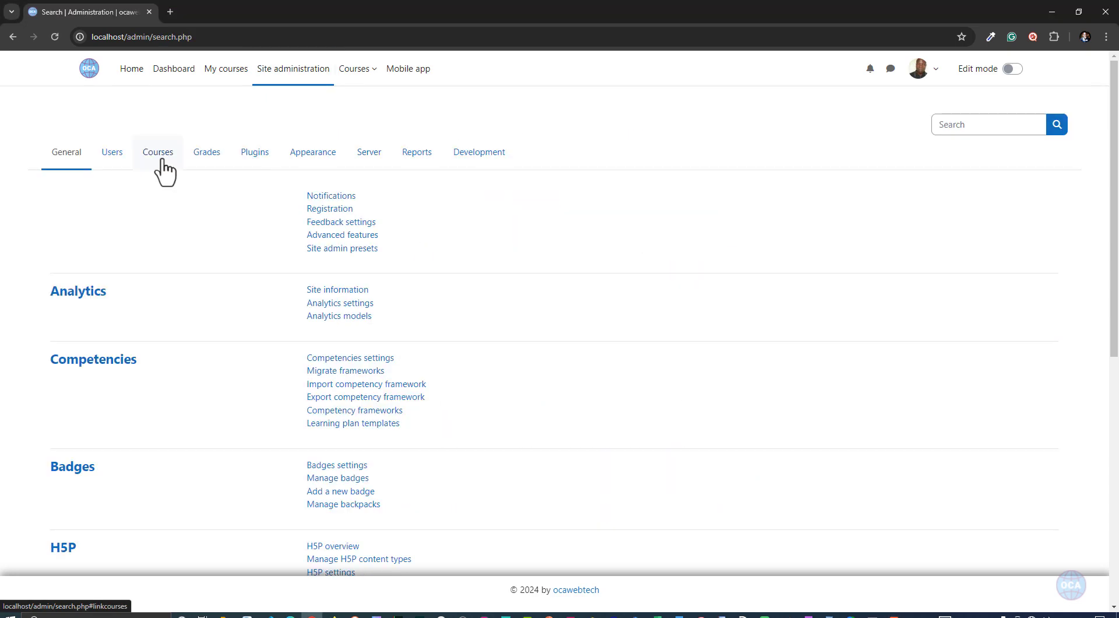
click(163, 159)
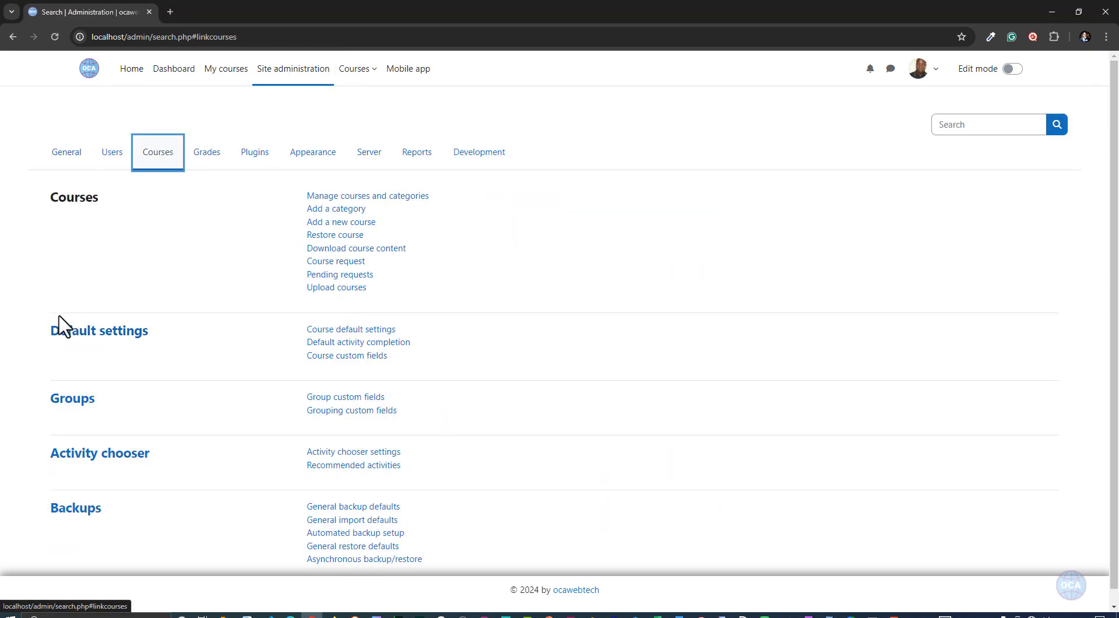
click(350, 331)
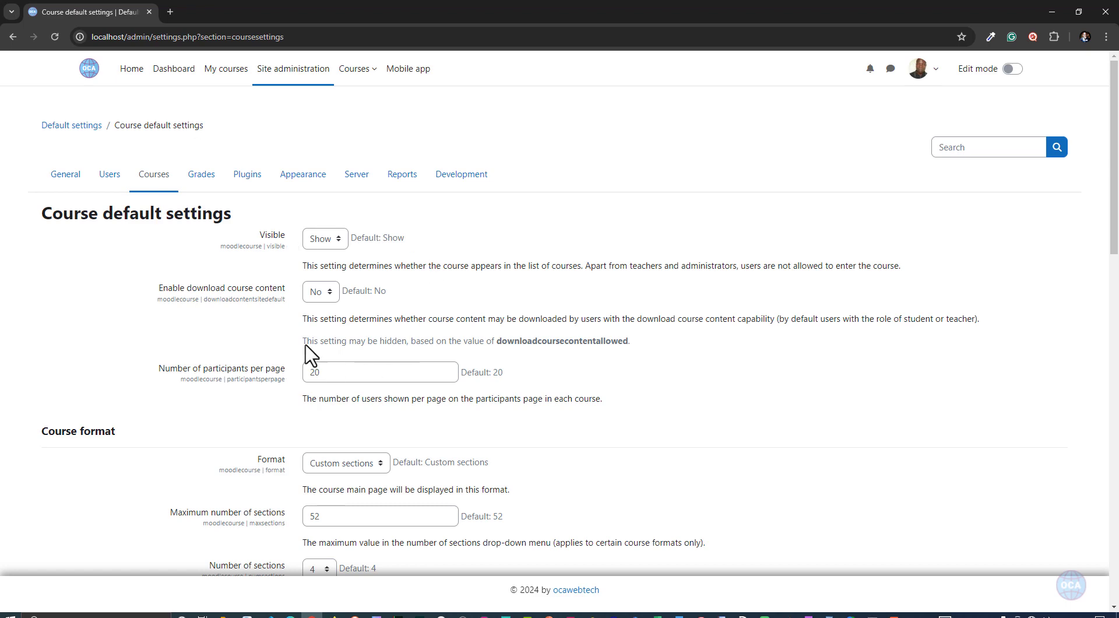
Step: Look over the course default settings and examine the choices for the Visible setting
scroll(265, 344, down, 10)
scroll(268, 349, up, 10)
double_click(282, 234)
click(323, 239)
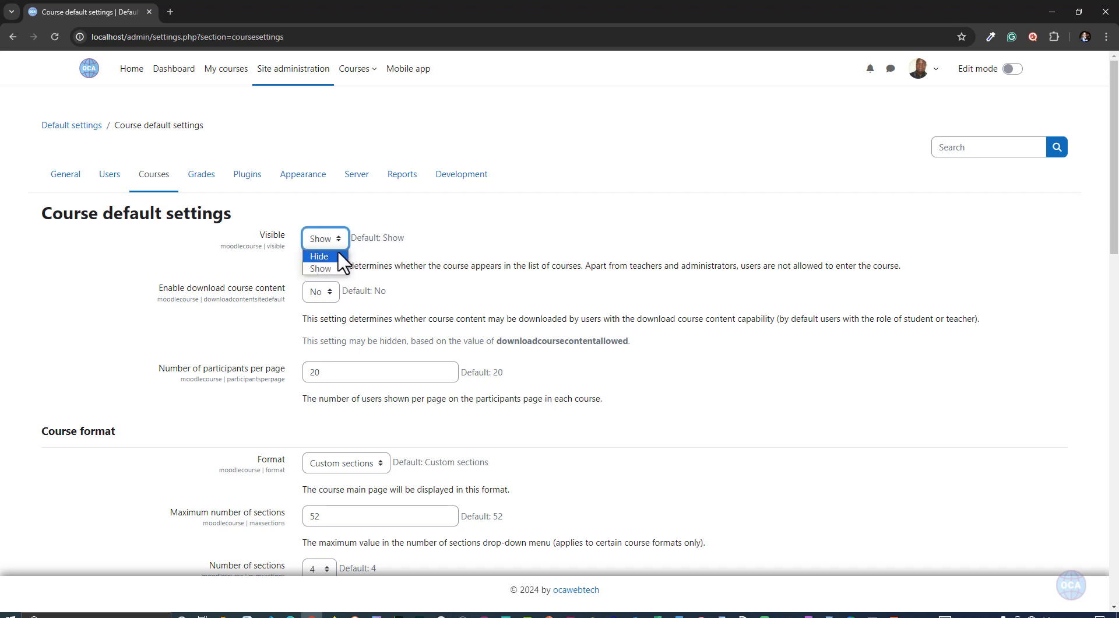
click(378, 251)
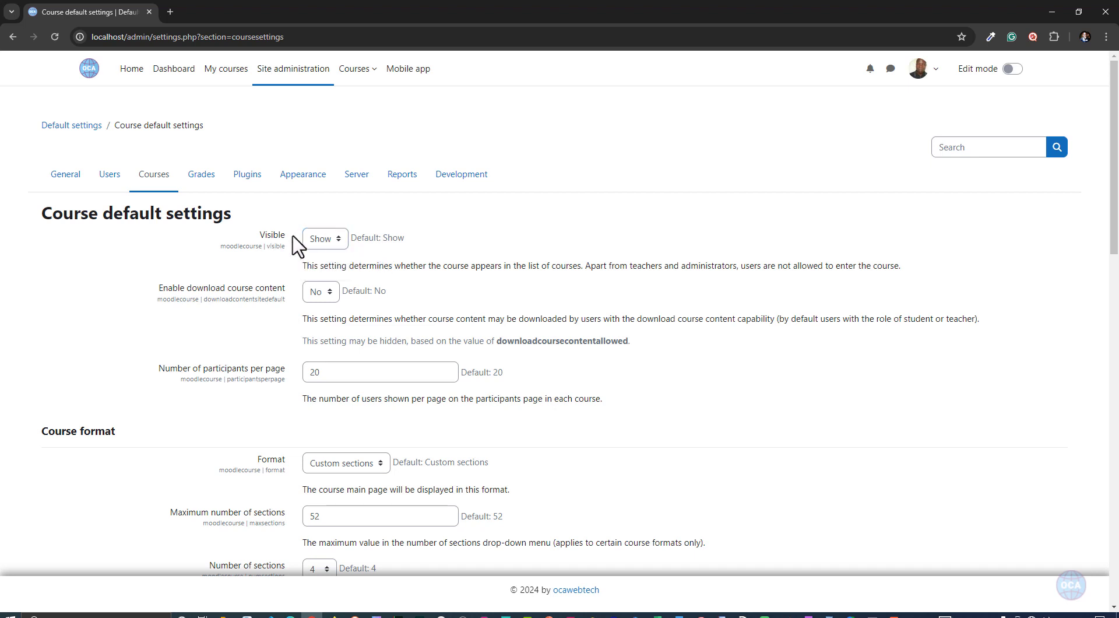
click(323, 242)
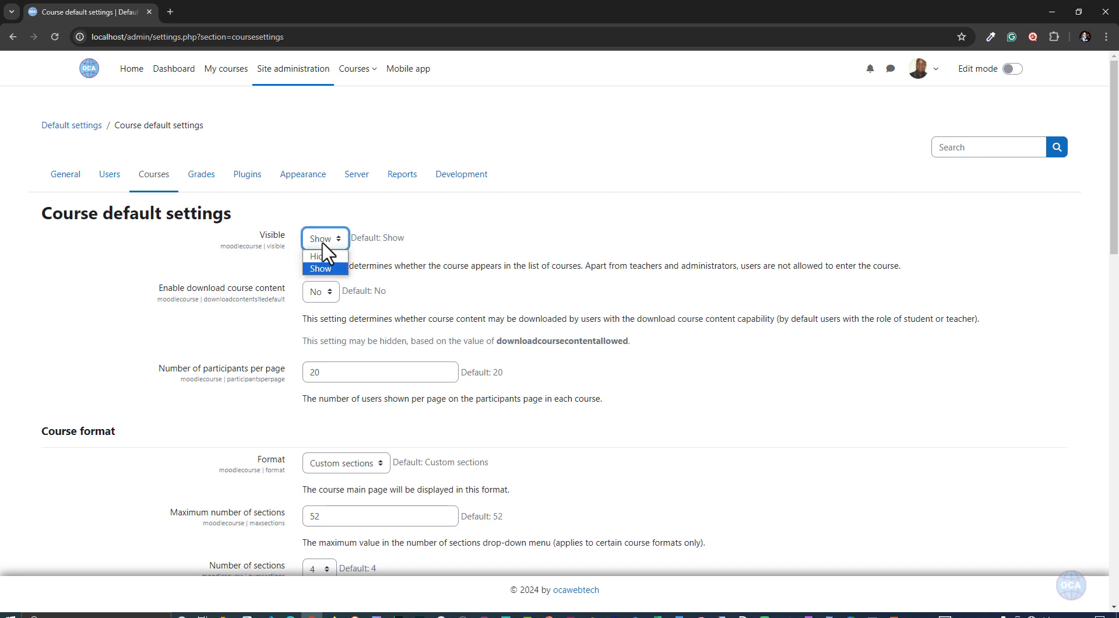
click(376, 262)
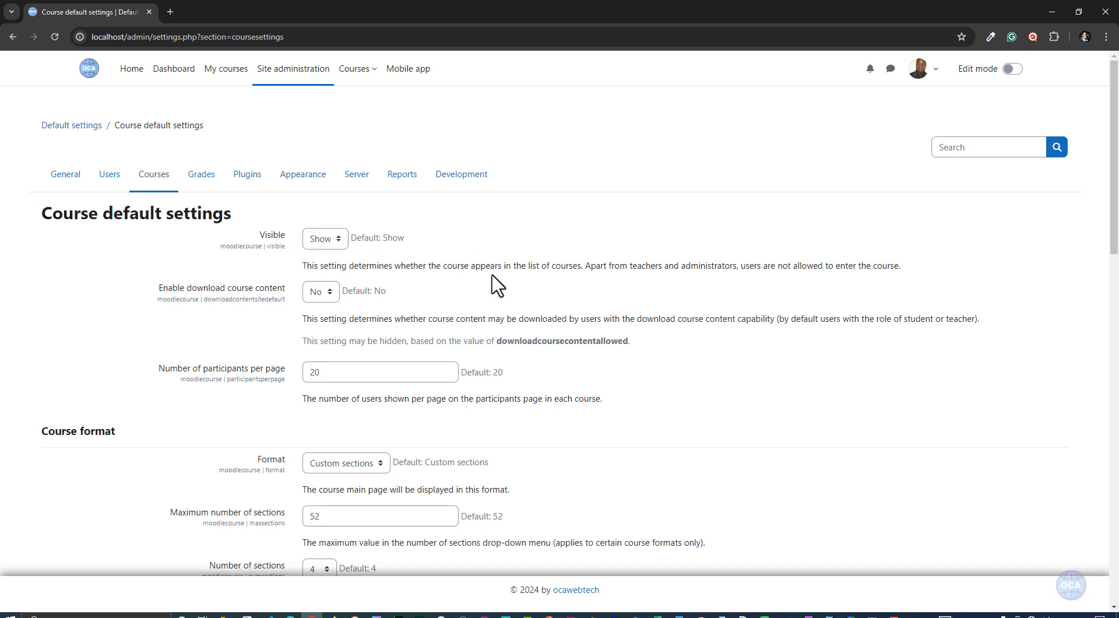
drag(303, 265, 425, 245)
click(372, 241)
click(326, 239)
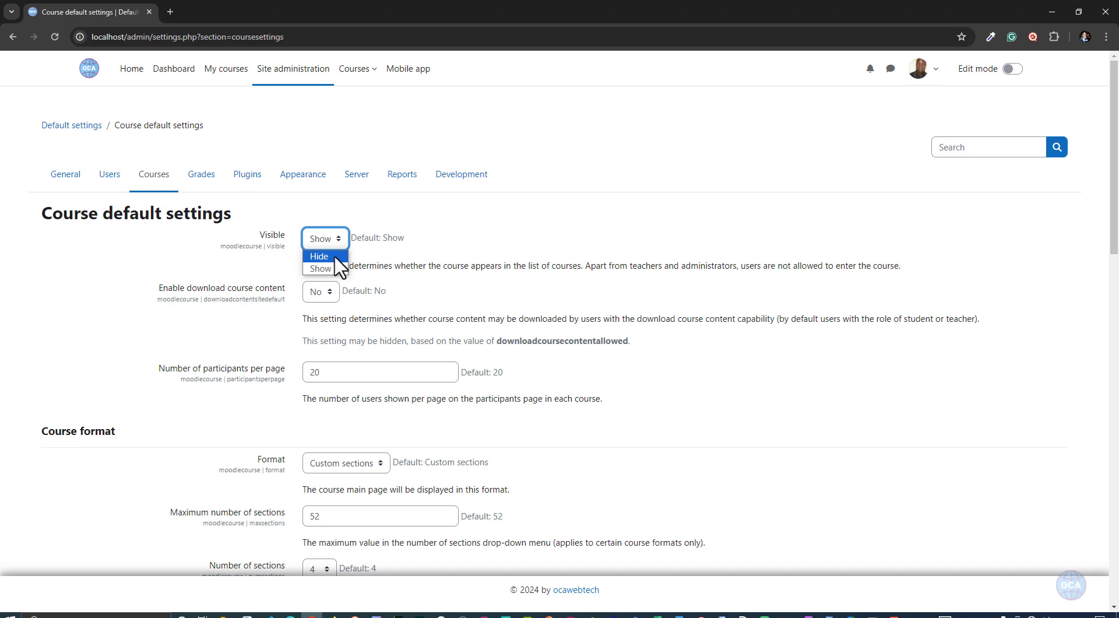
click(274, 243)
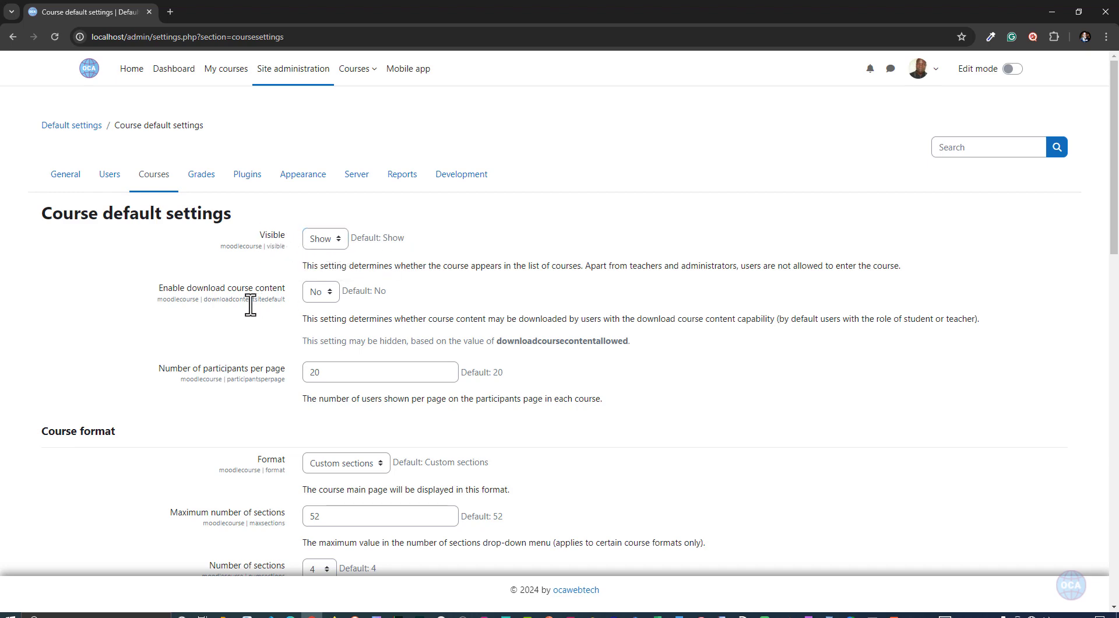
Step: Examine the Enable download course content and Number of participants per page settings
scroll(250, 304, down, 1)
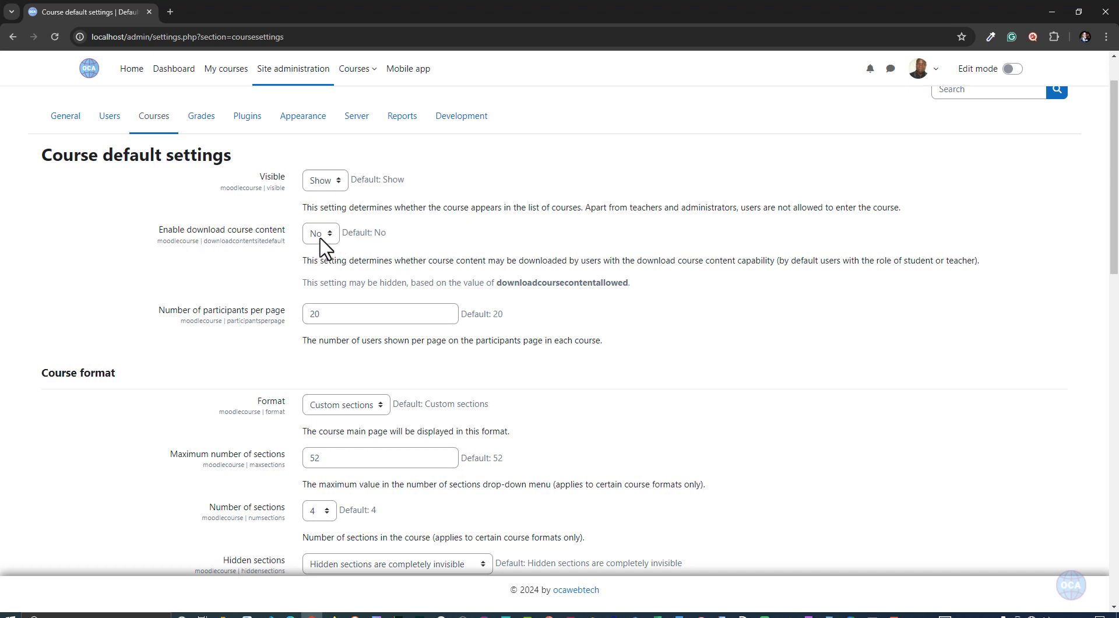
click(376, 238)
scroll(390, 242, down, 2)
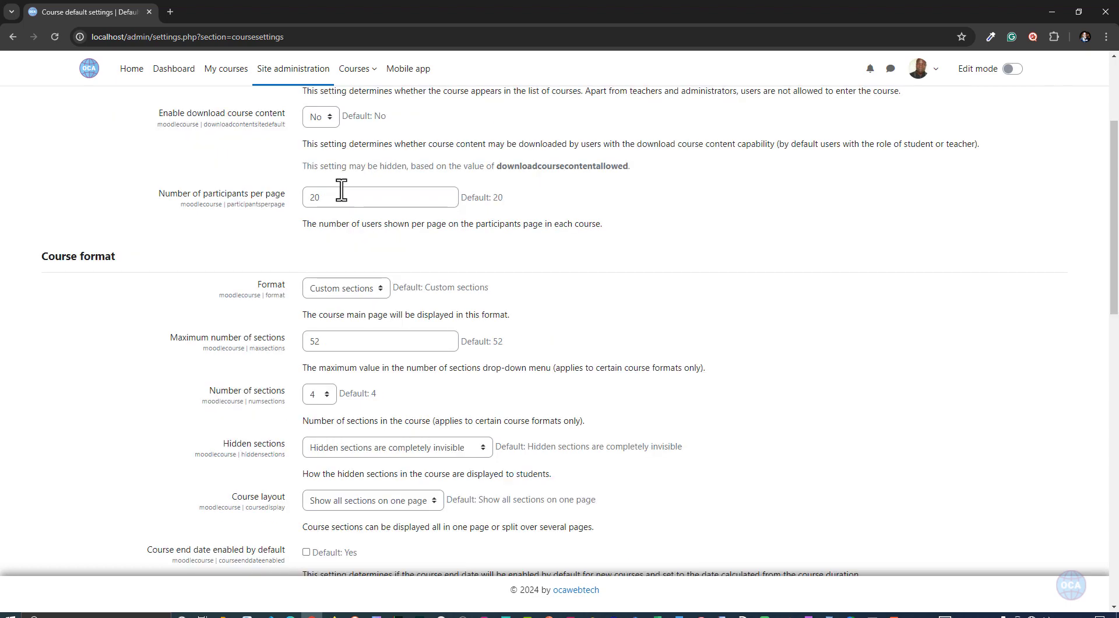
scroll(350, 157, up, 2)
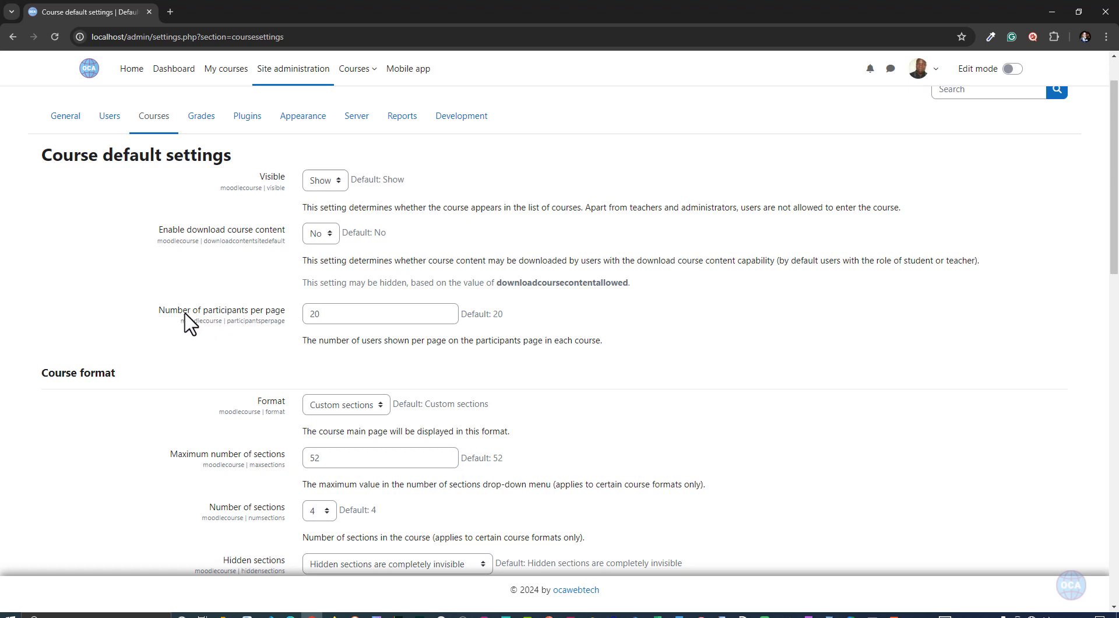
scroll(274, 320, down, 1)
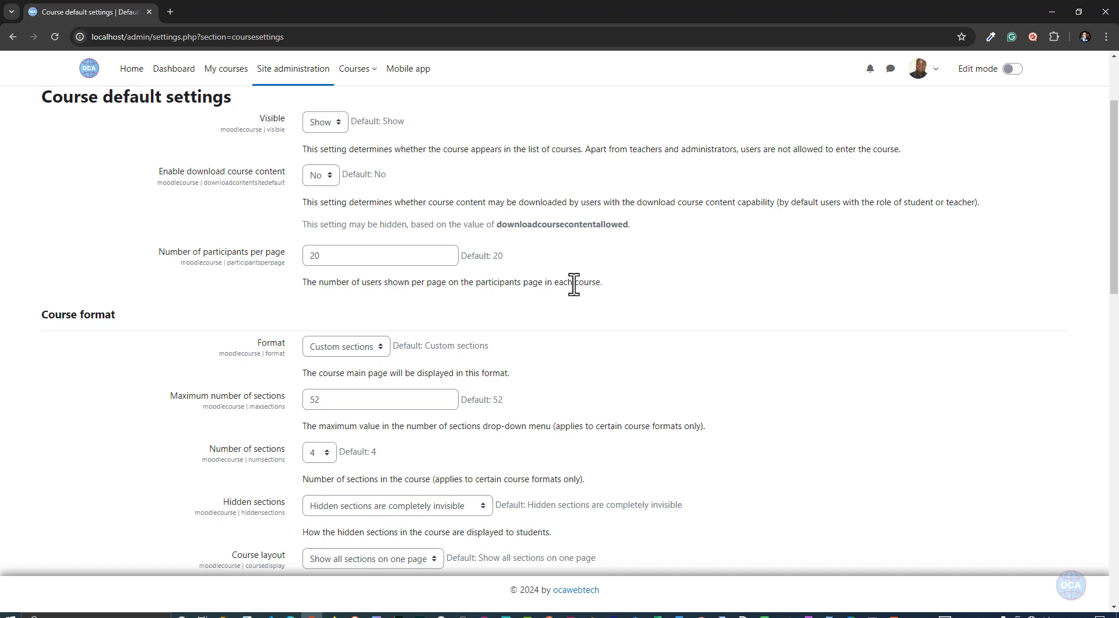
click(351, 257)
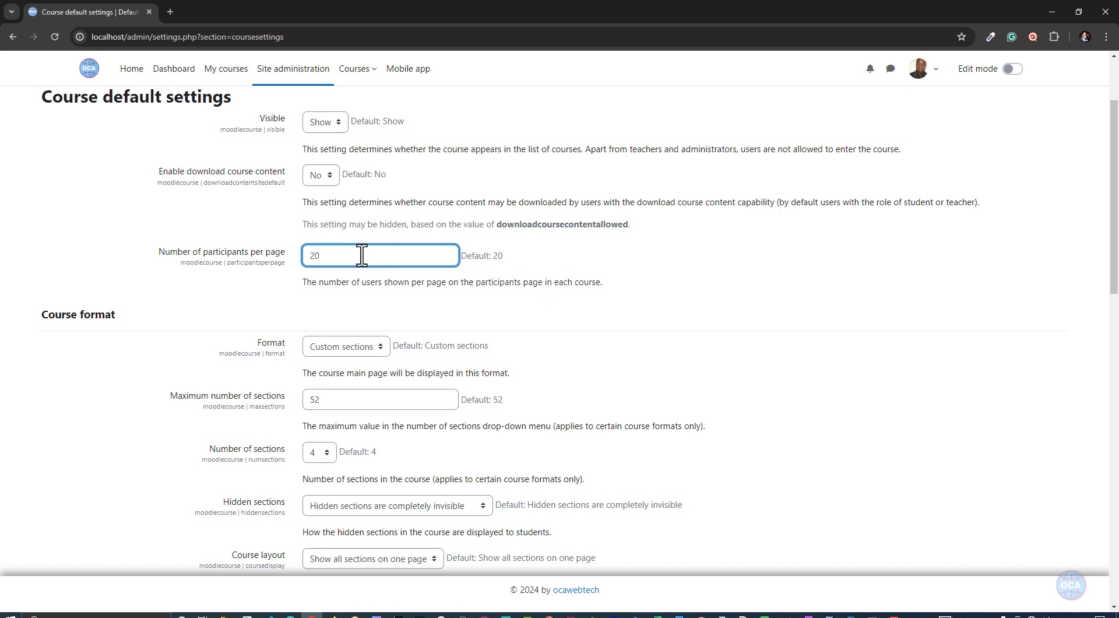
drag(337, 256, 268, 267)
click(295, 288)
scroll(55, 217, down, 2)
scroll(153, 201, up, 1)
scroll(153, 201, up, 2)
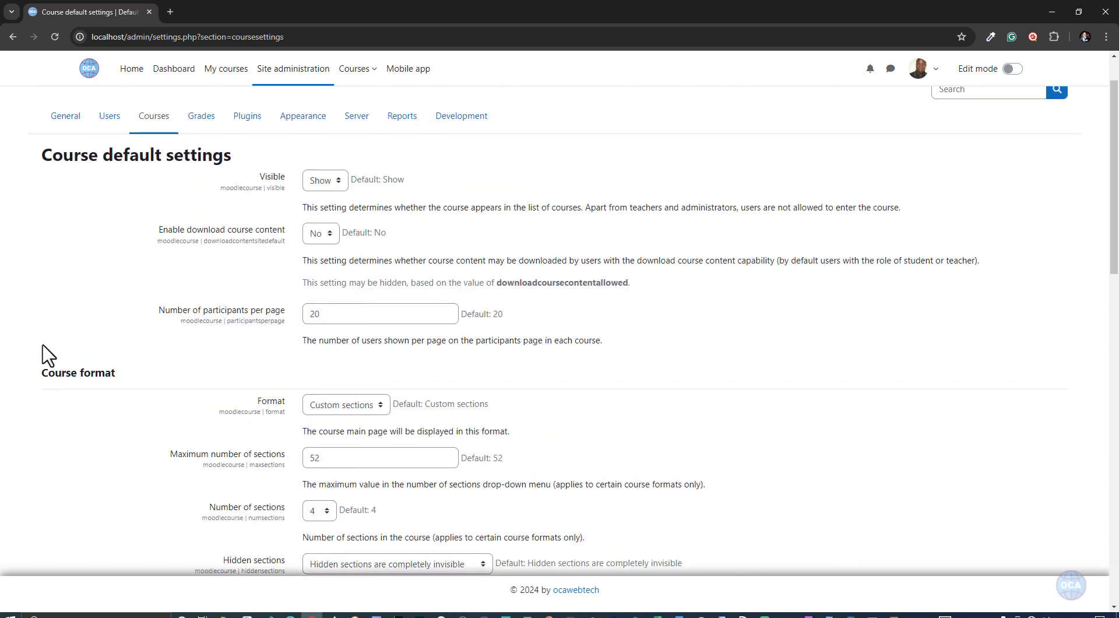
Step: Examine the available course Format options and the Maximum number of sections setting under Course format
scroll(187, 379, down, 2)
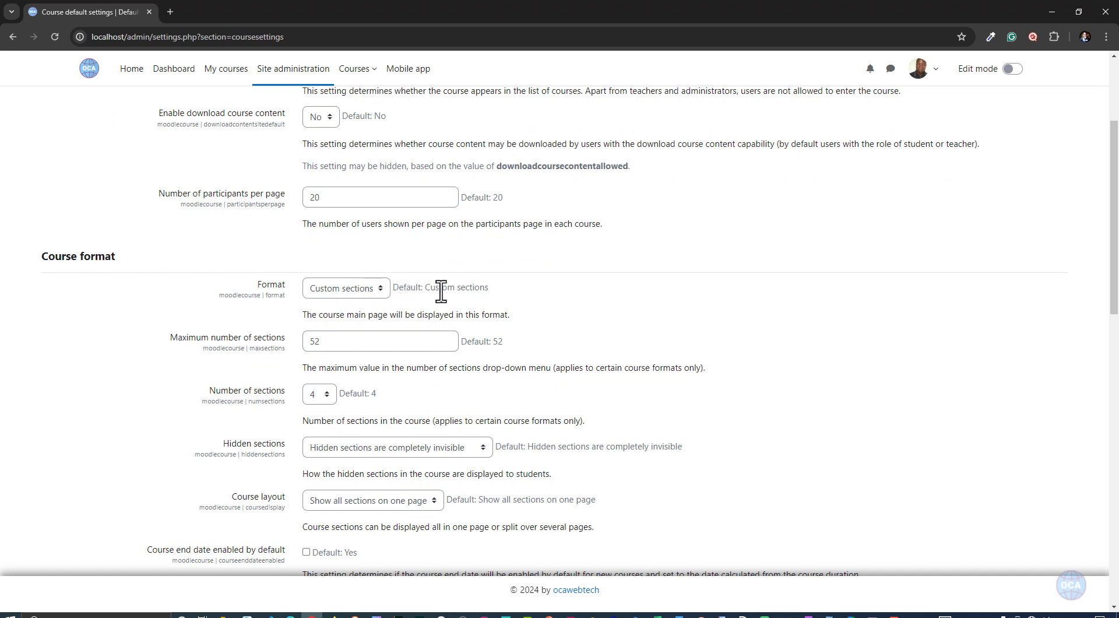
click(364, 290)
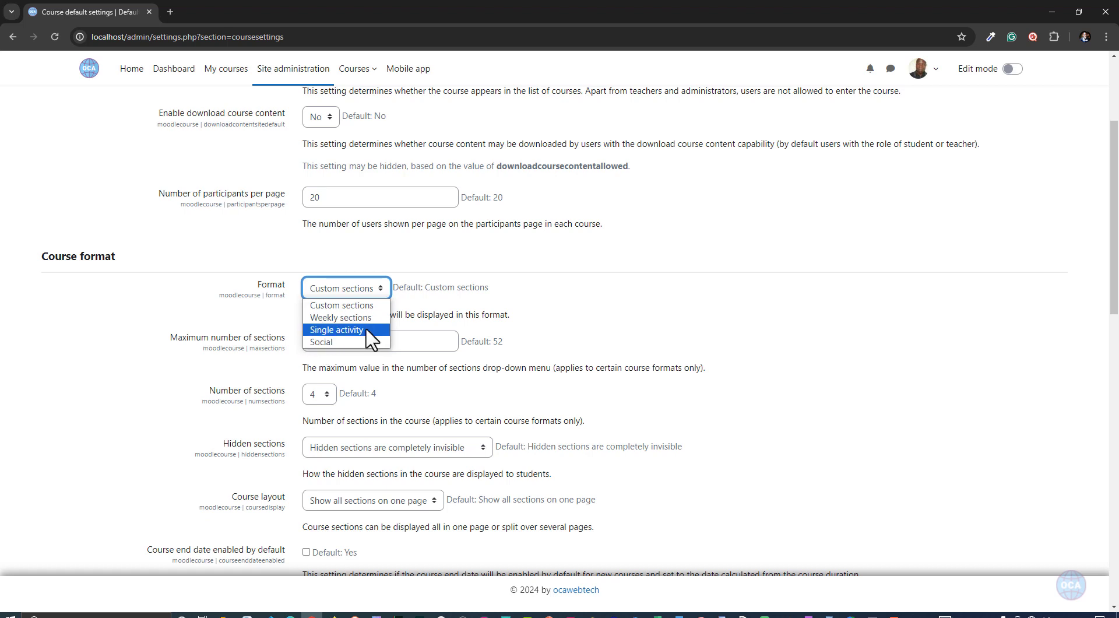
click(413, 327)
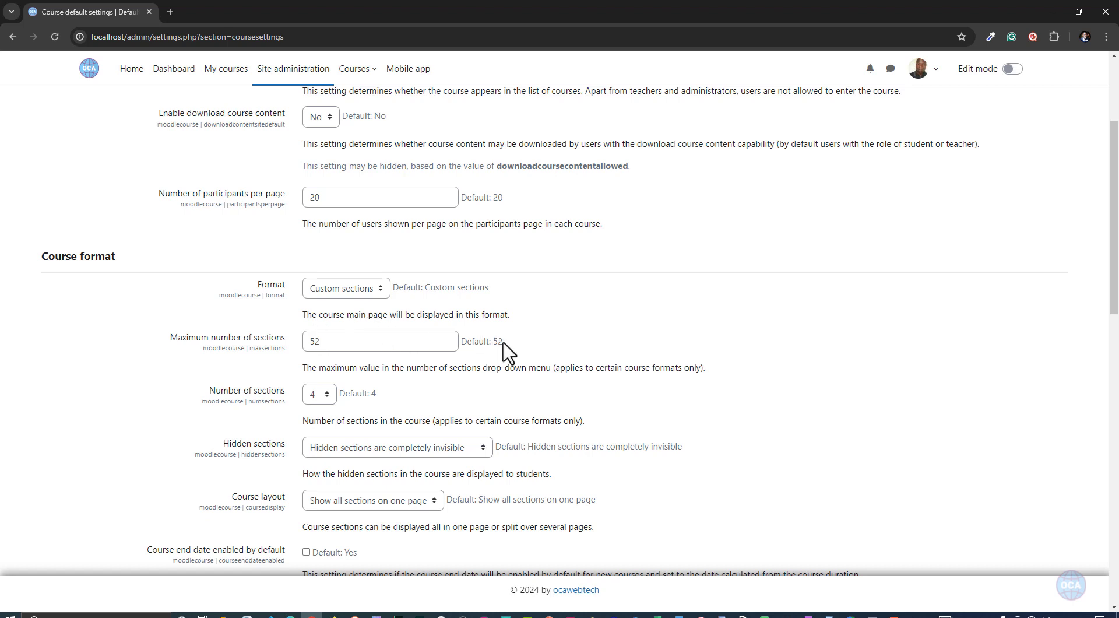
double_click(324, 341)
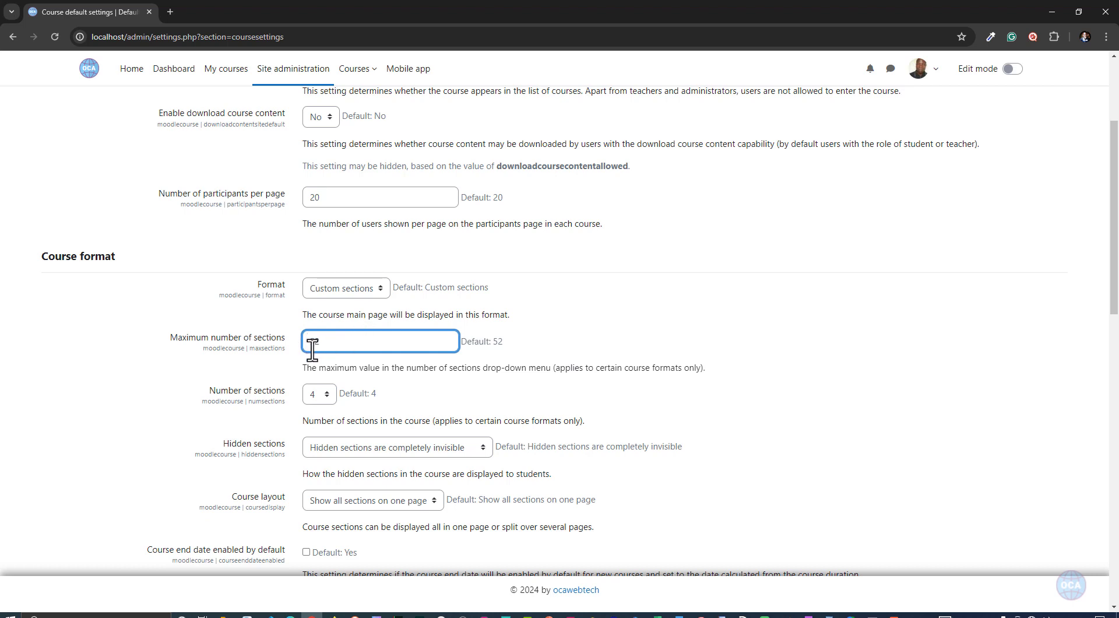
drag(336, 343, 272, 339)
click(501, 339)
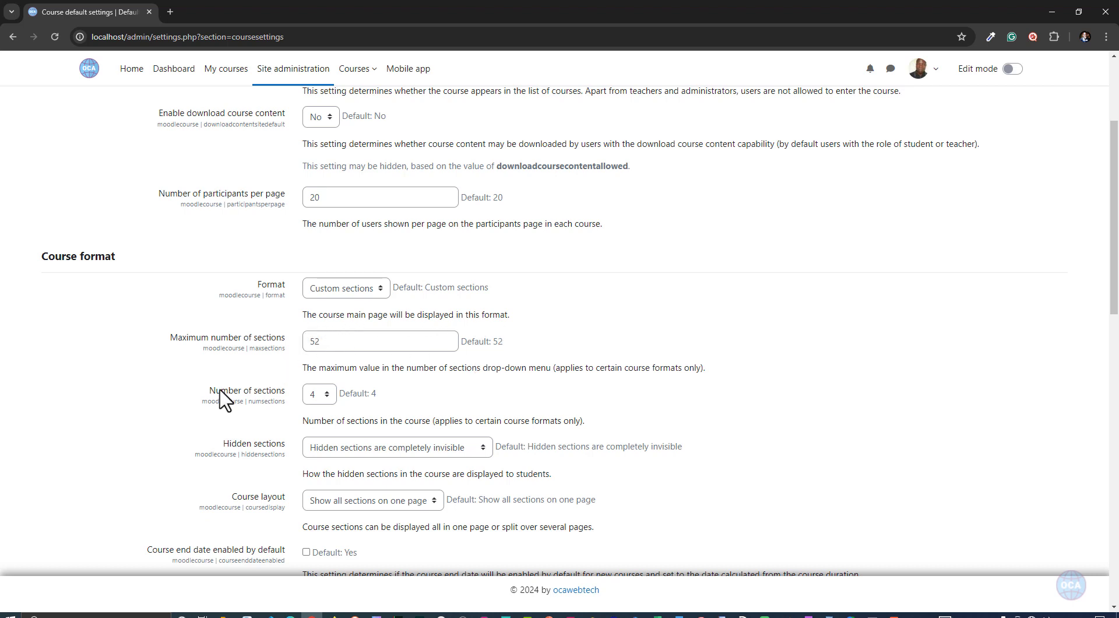
Step: Examine the Number of sections setting and the options for how Hidden sections are displayed to students
drag(215, 390, 266, 378)
click(236, 390)
scroll(390, 406, down, 2)
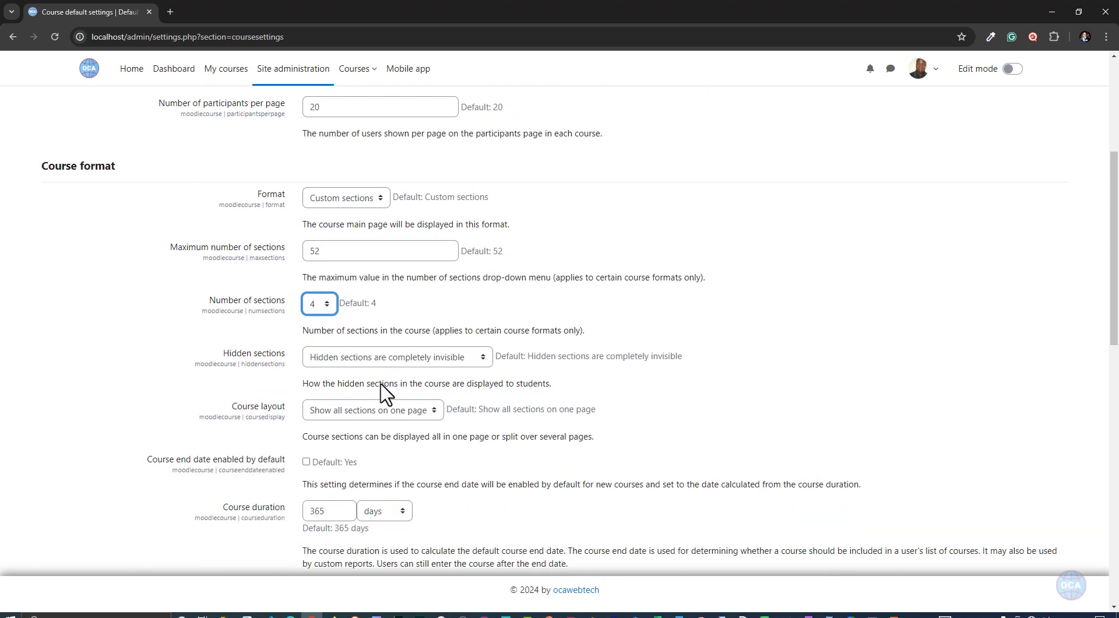
triple_click(284, 327)
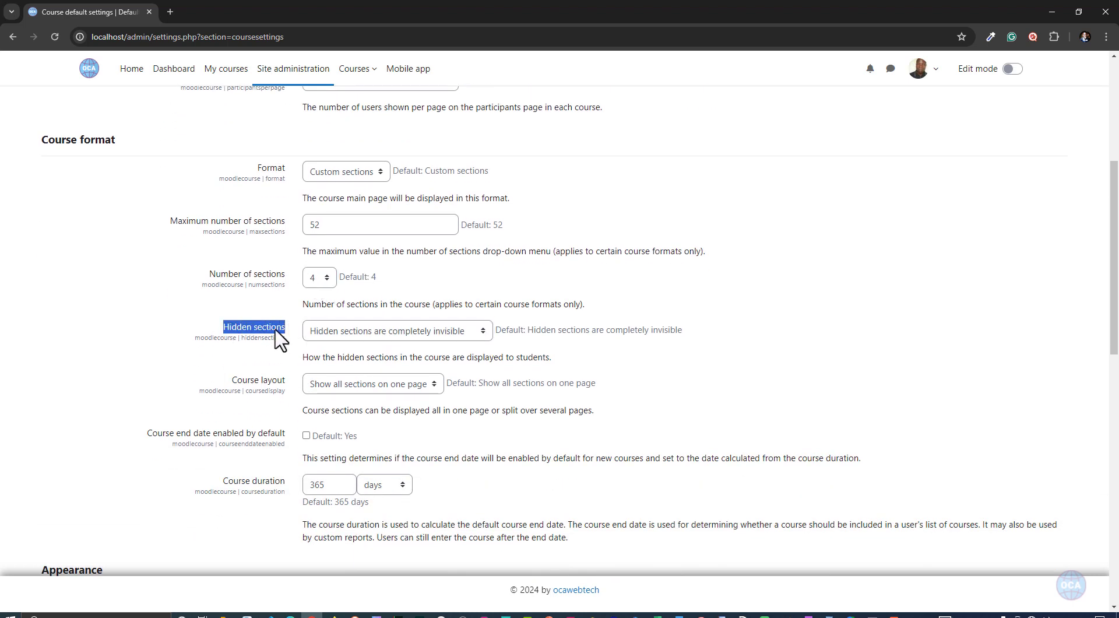
click(332, 343)
click(332, 333)
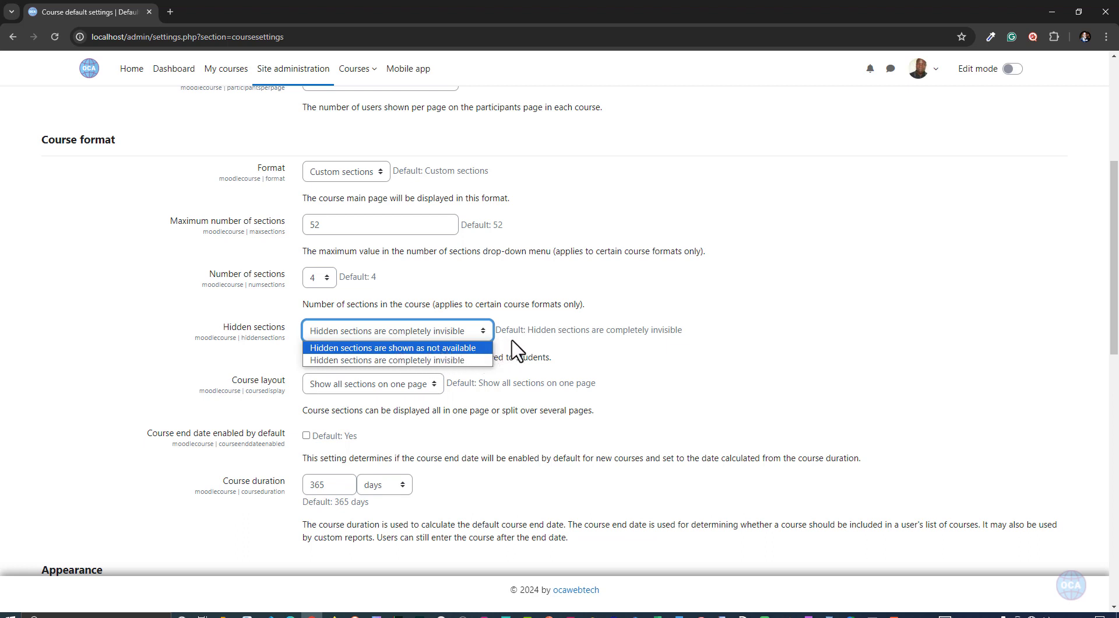
click(254, 336)
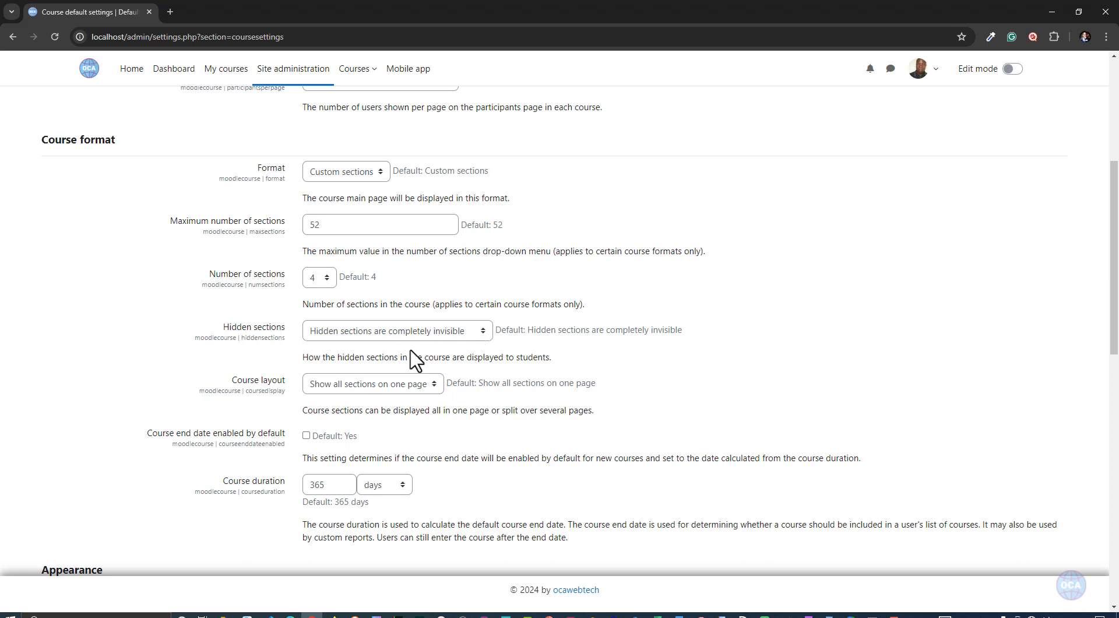
Step: Set the default Course layout to Show one section per page
scroll(249, 323, down, 2)
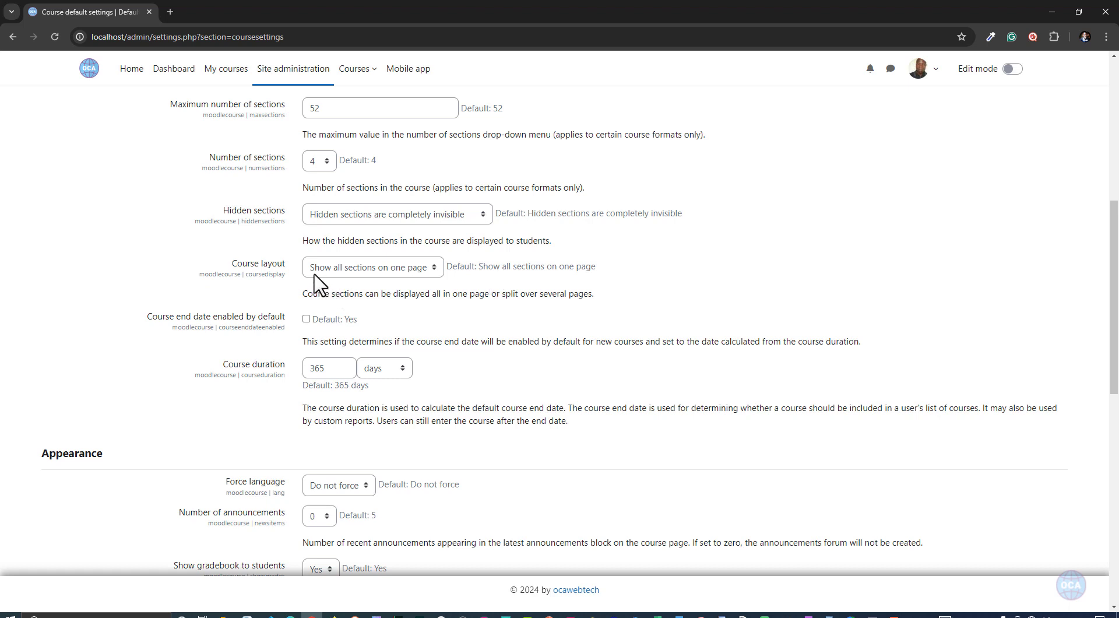
click(434, 269)
click(430, 272)
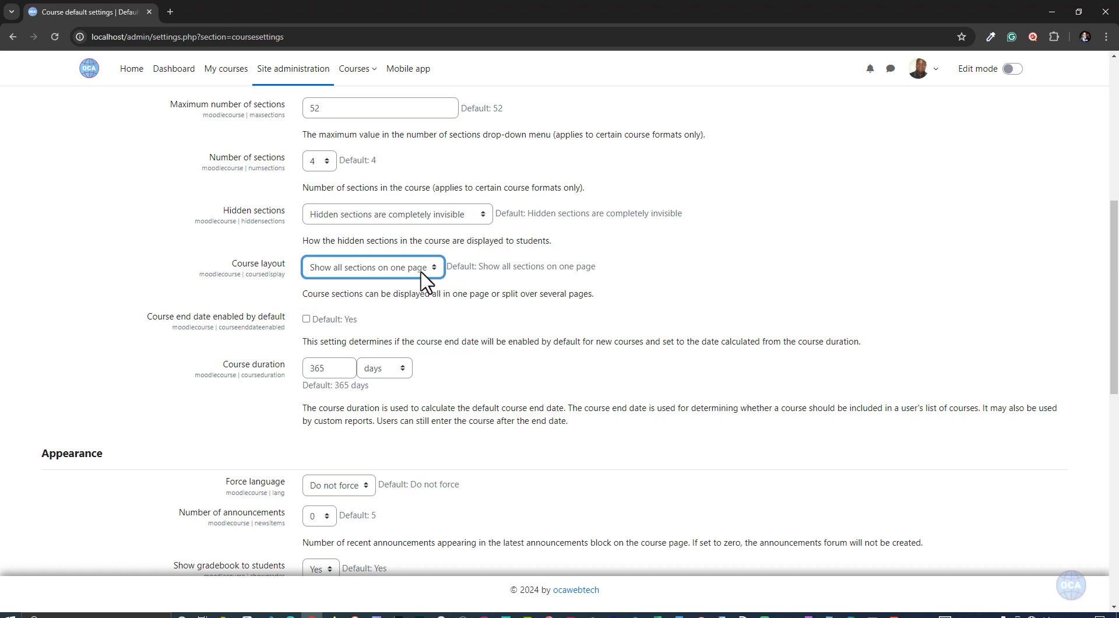
click(387, 270)
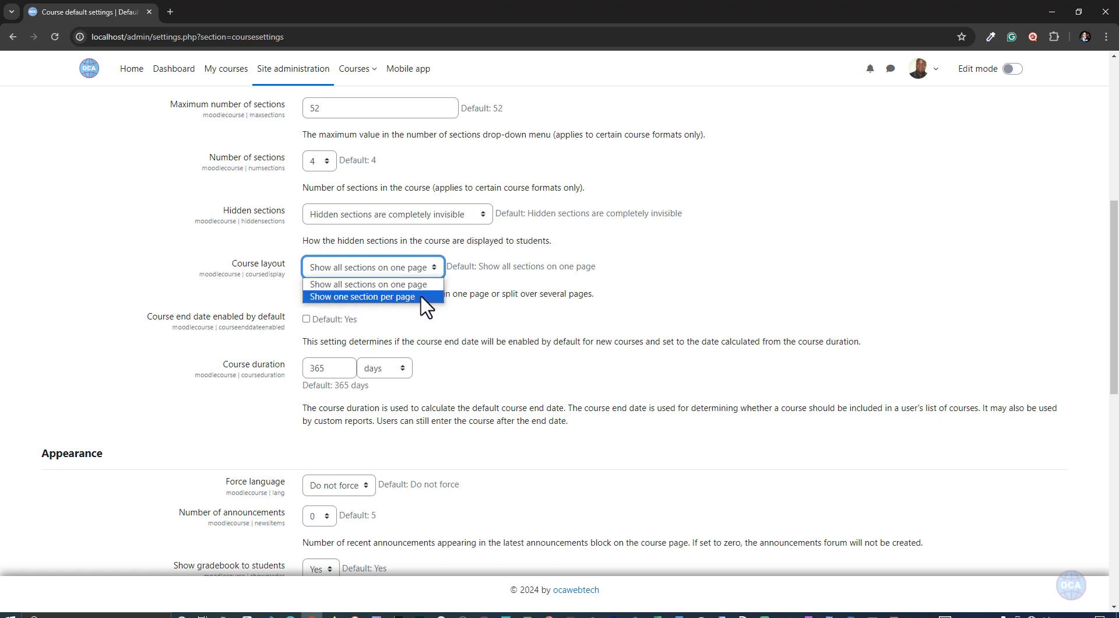
click(472, 287)
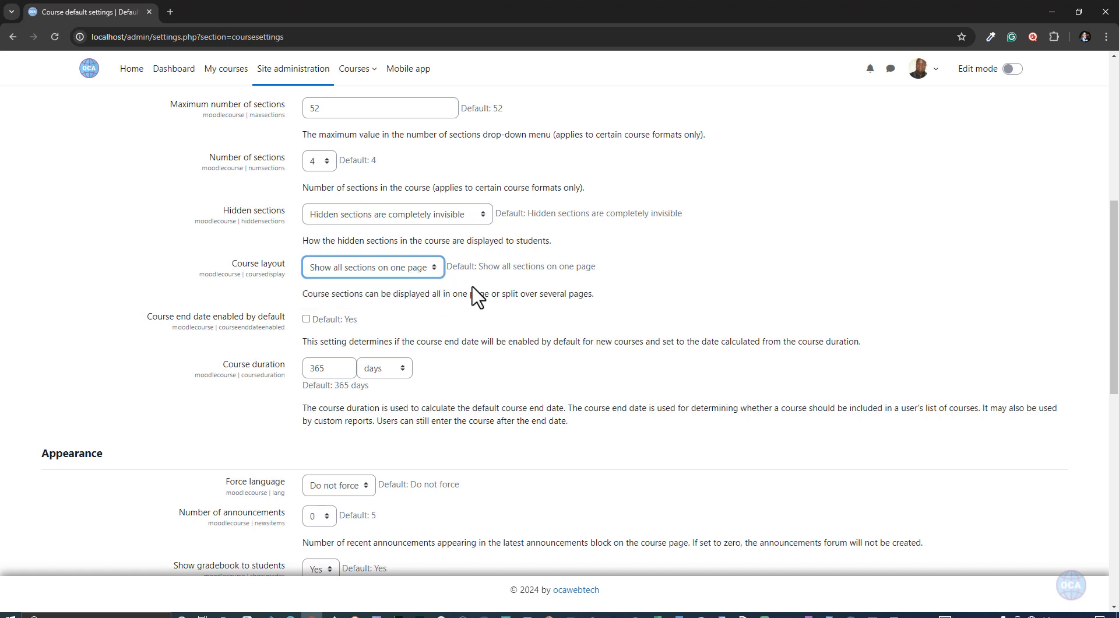
click(345, 273)
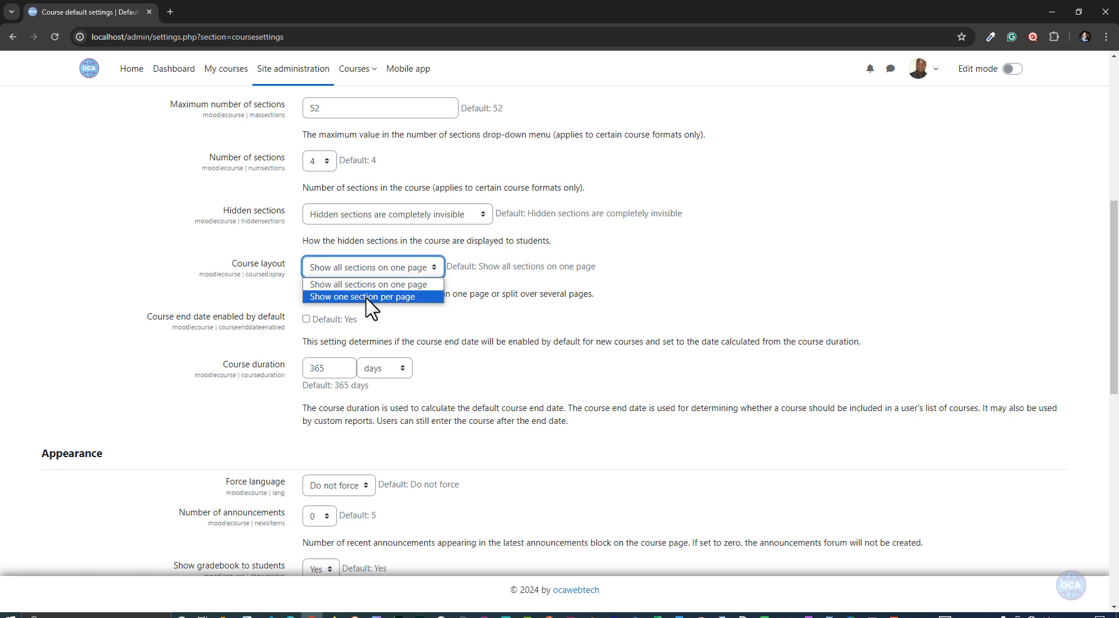
click(367, 298)
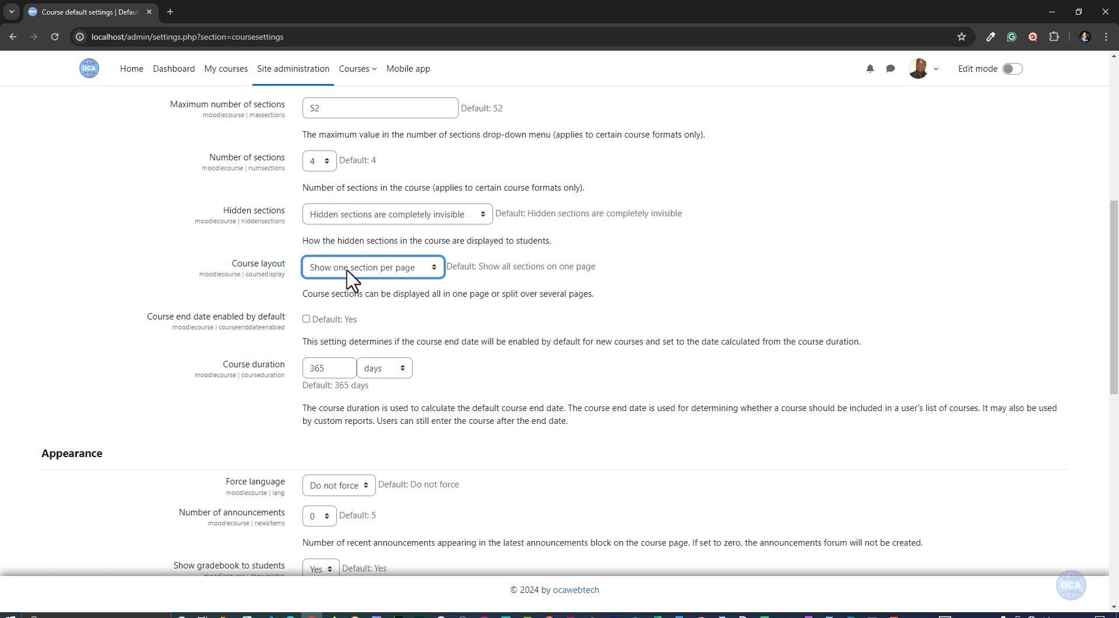
click(304, 296)
Step: Examine the language choices offered by the Force language setting in the Appearance section
scroll(162, 212, down, 2)
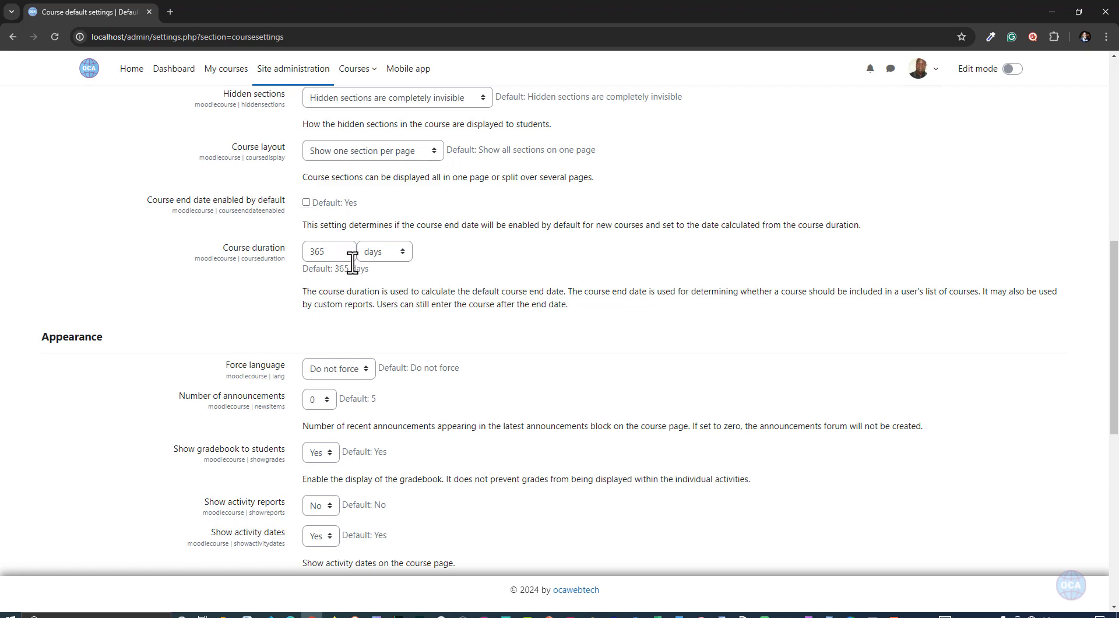
scroll(311, 271, down, 2)
drag(96, 221, 40, 233)
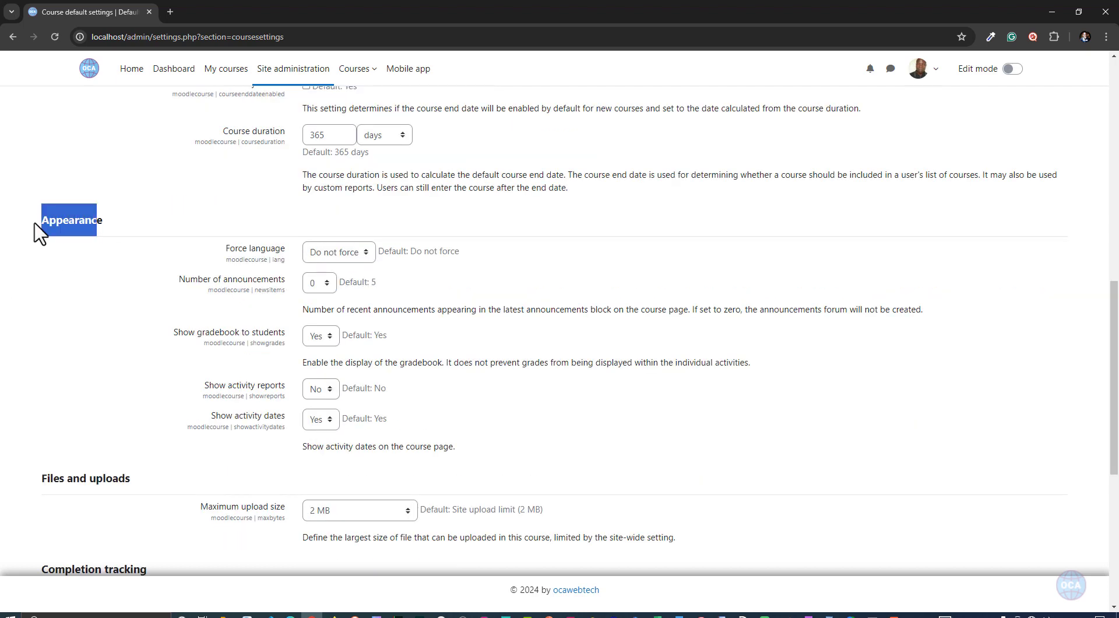
click(165, 236)
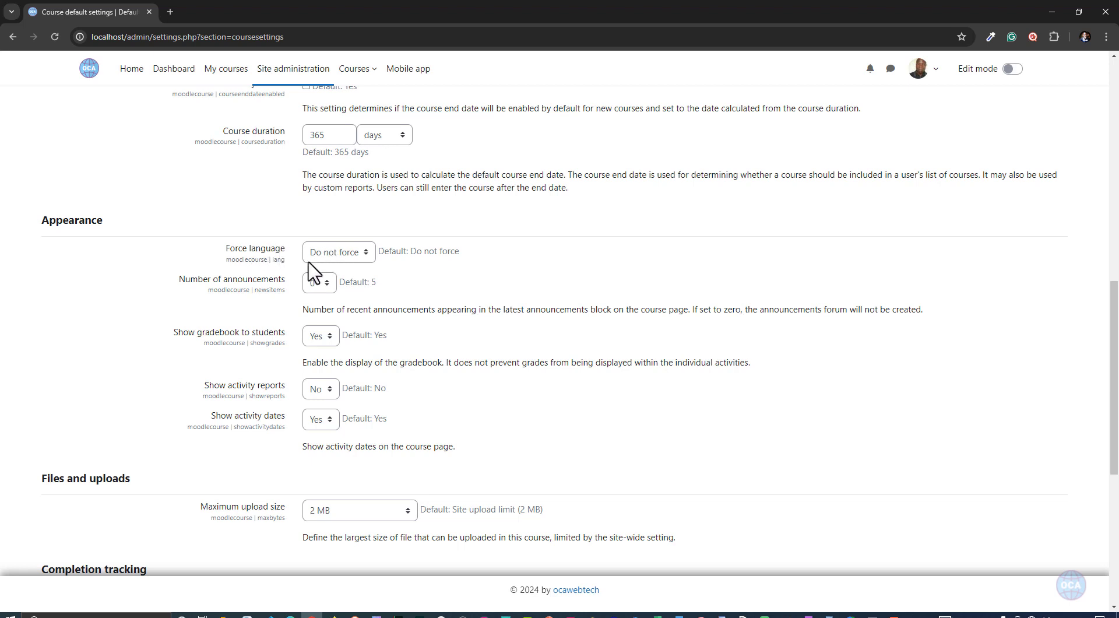
click(336, 254)
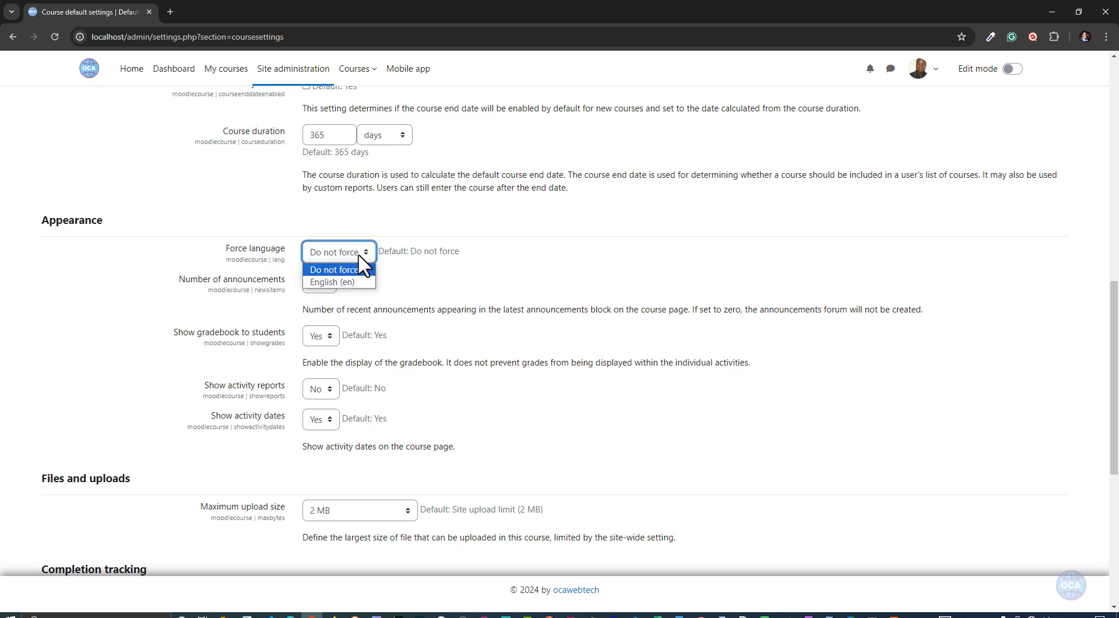
click(400, 267)
click(325, 252)
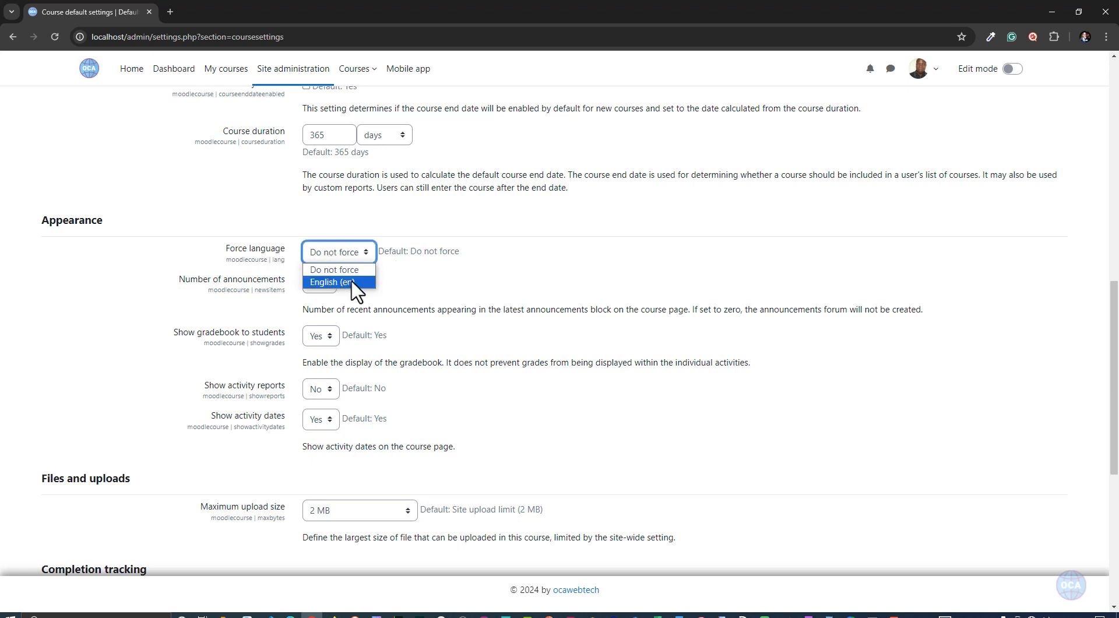
click(401, 260)
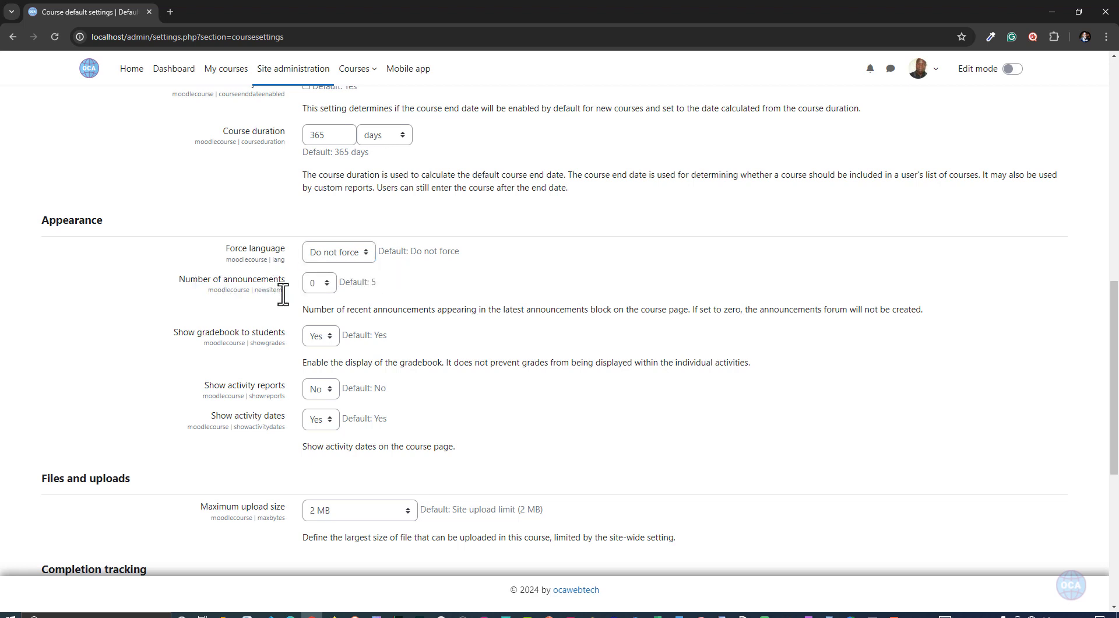
Step: Set the default Number of announcements to 3 and choose Yes for Show gradebook to students
click(320, 289)
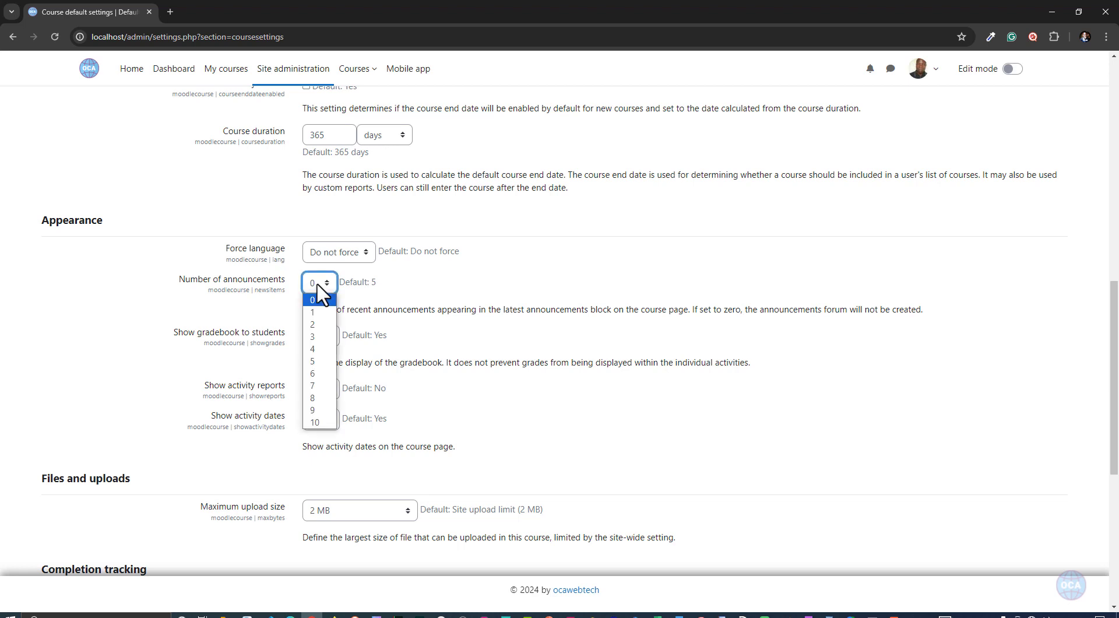
click(316, 343)
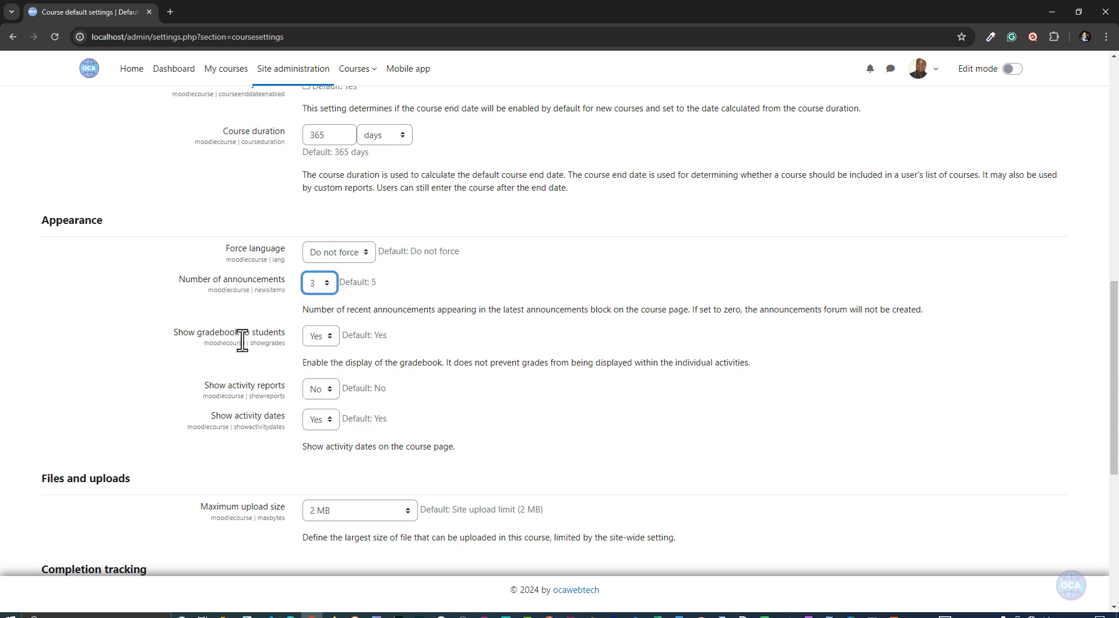
drag(286, 334, 180, 333)
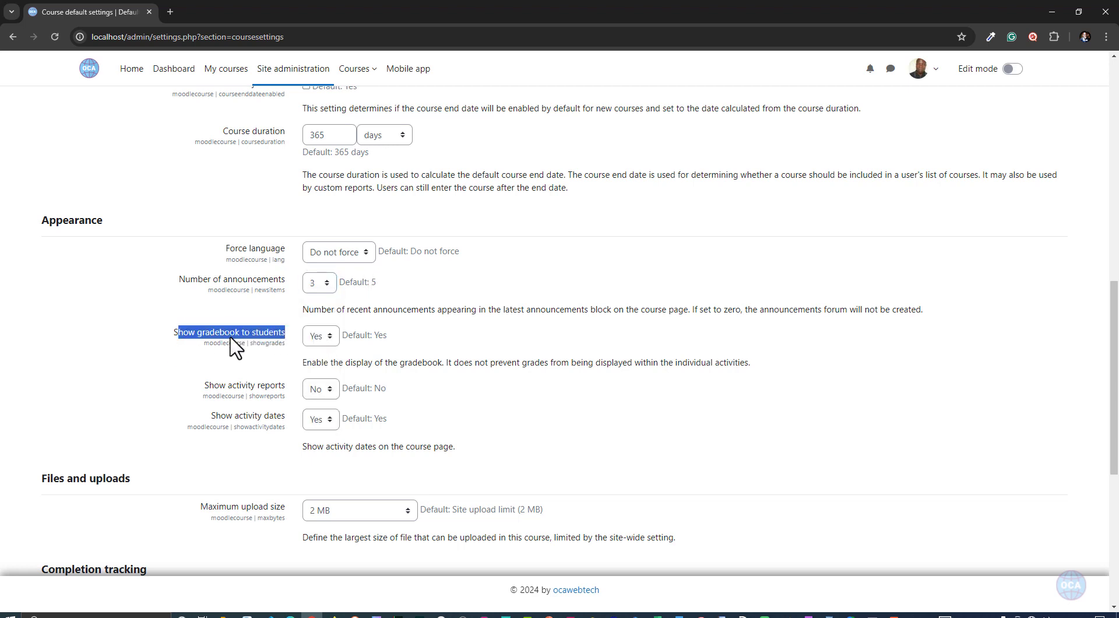
click(327, 336)
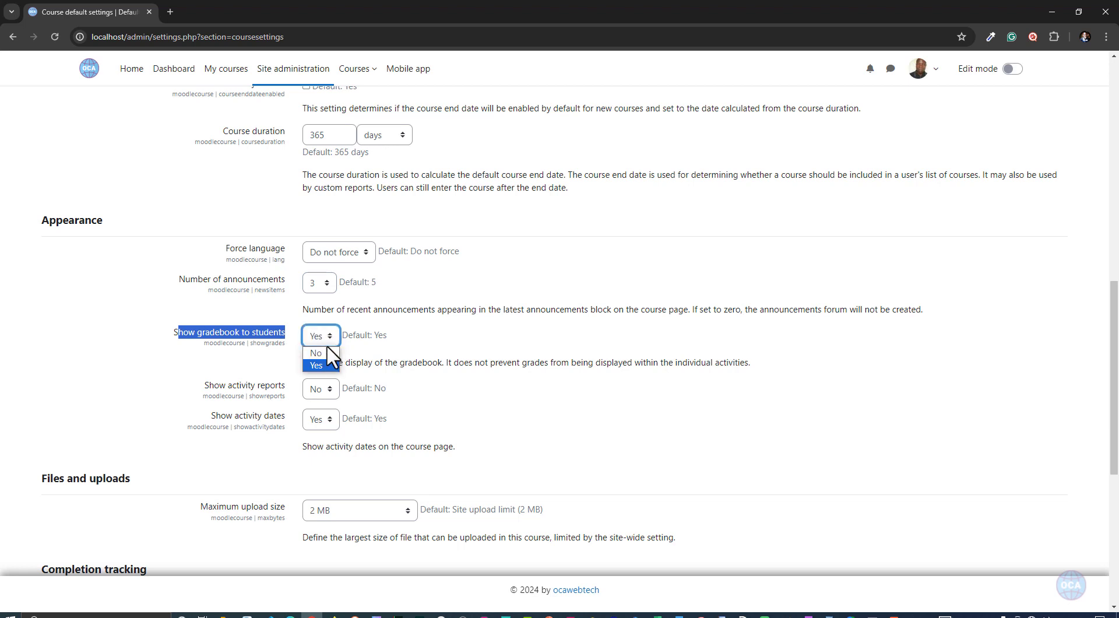
click(364, 351)
click(319, 364)
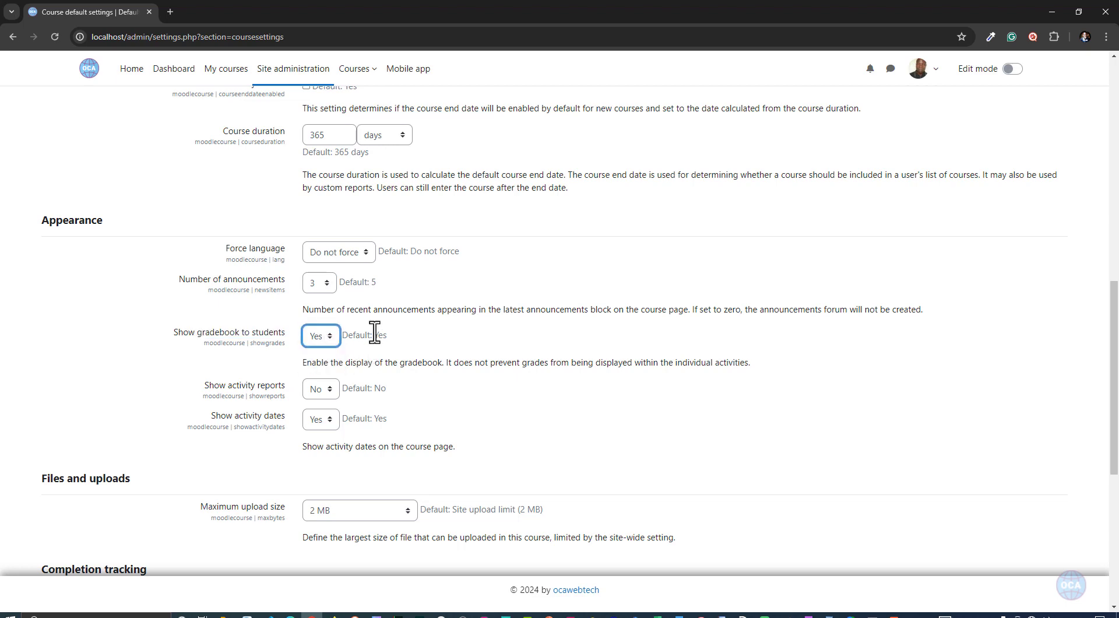
Step: Examine the options of the Show activity reports and Show activity dates settings under Appearance
scroll(326, 344, down, 1)
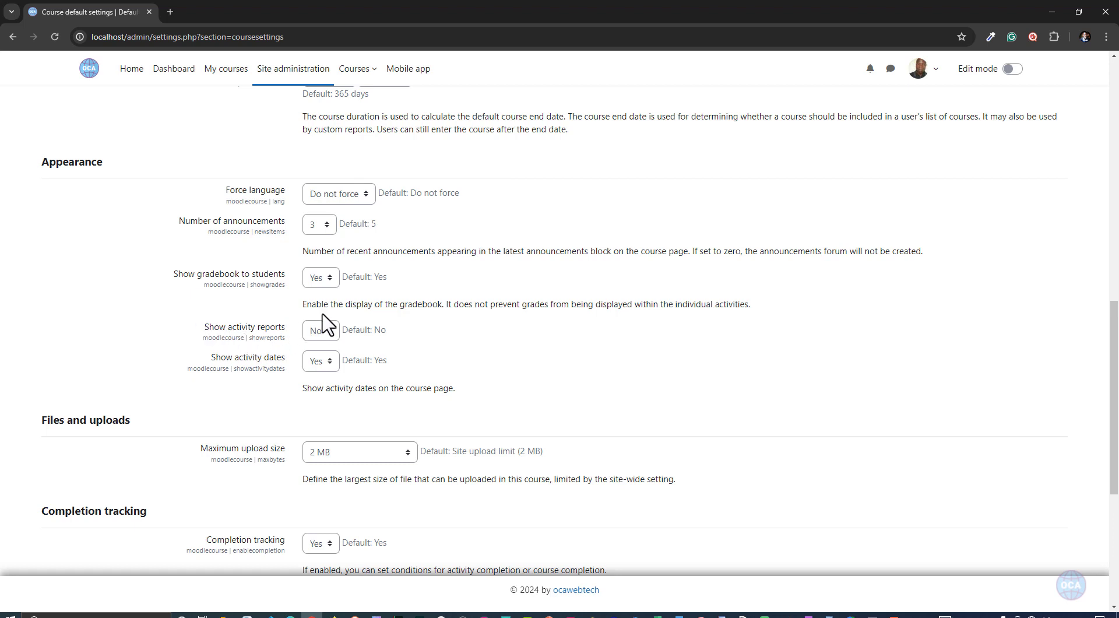
click(328, 334)
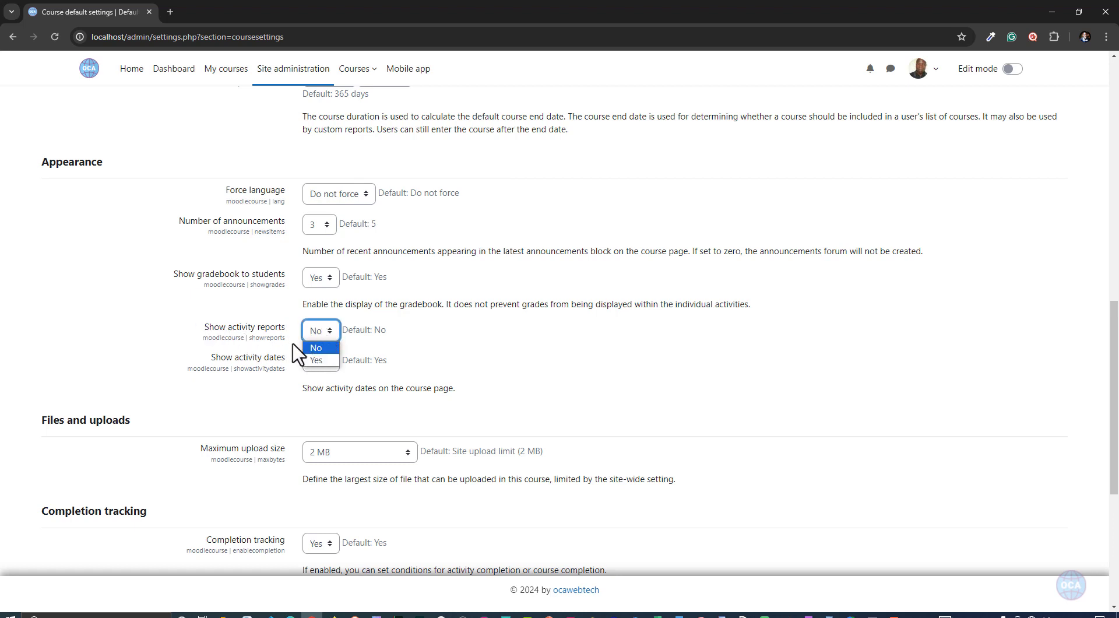
click(311, 342)
click(327, 336)
click(313, 343)
scroll(257, 292, down, 2)
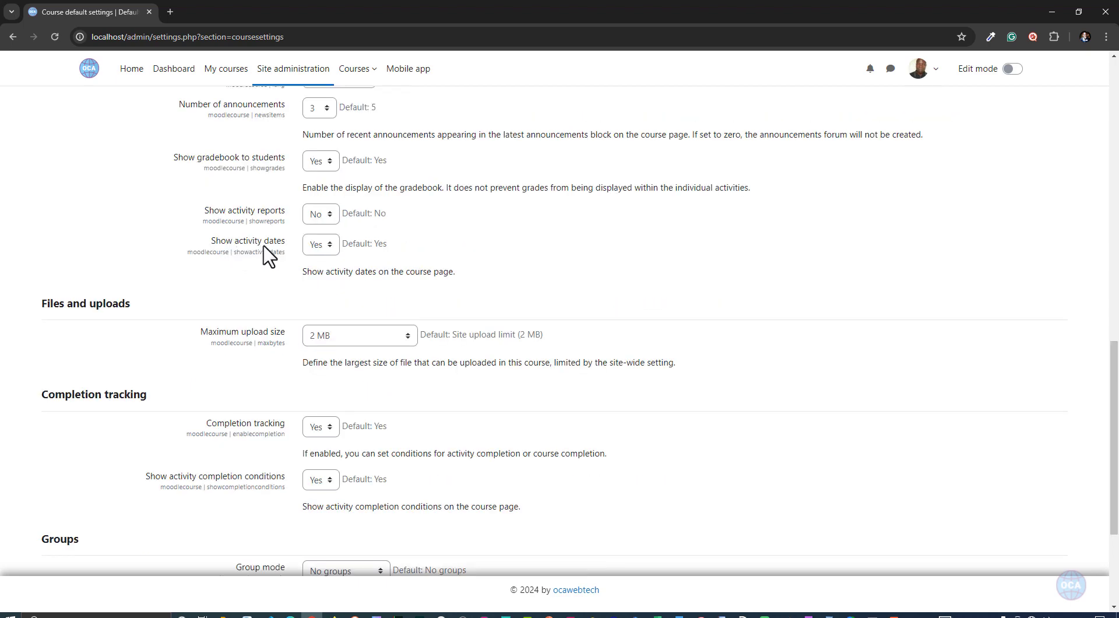
click(321, 243)
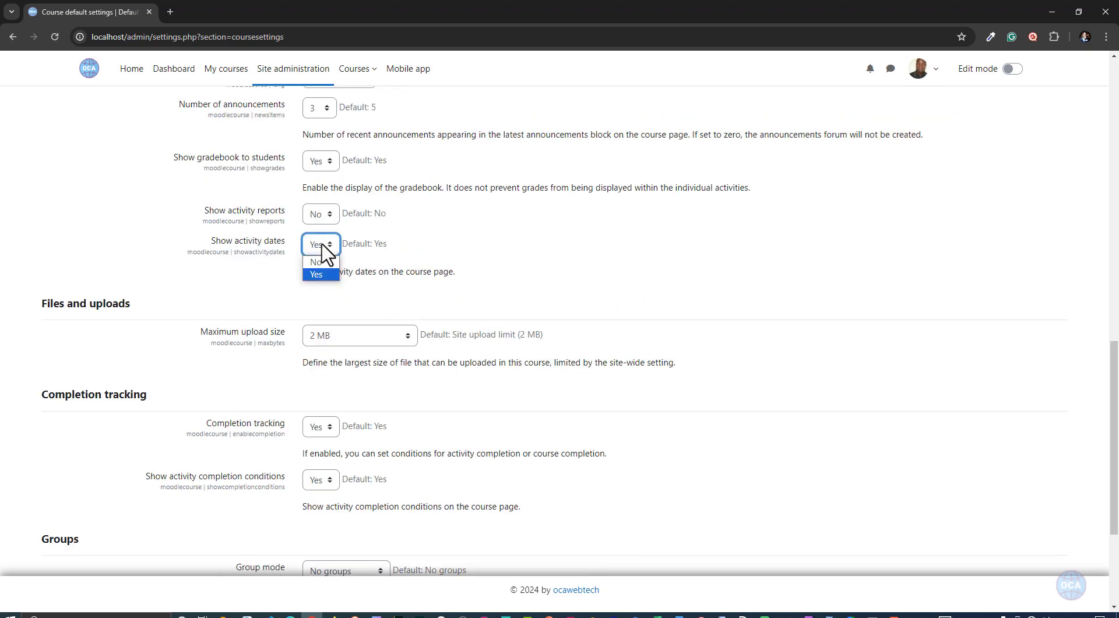
click(321, 267)
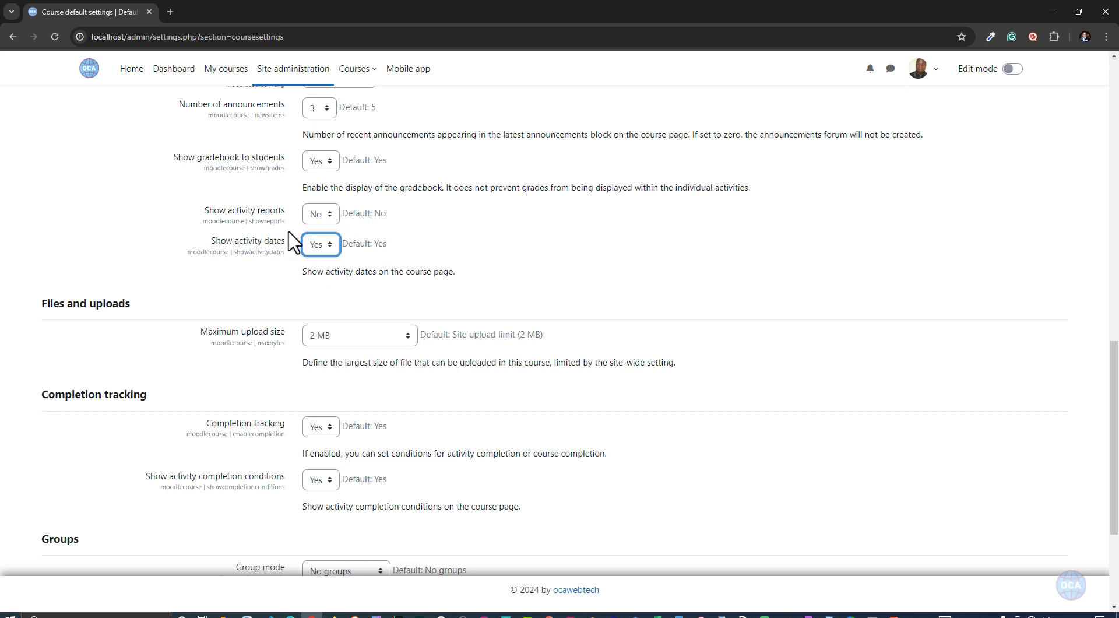
Step: Examine the file size limits available for Maximum upload size under Files and uploads
scroll(205, 262, down, 2)
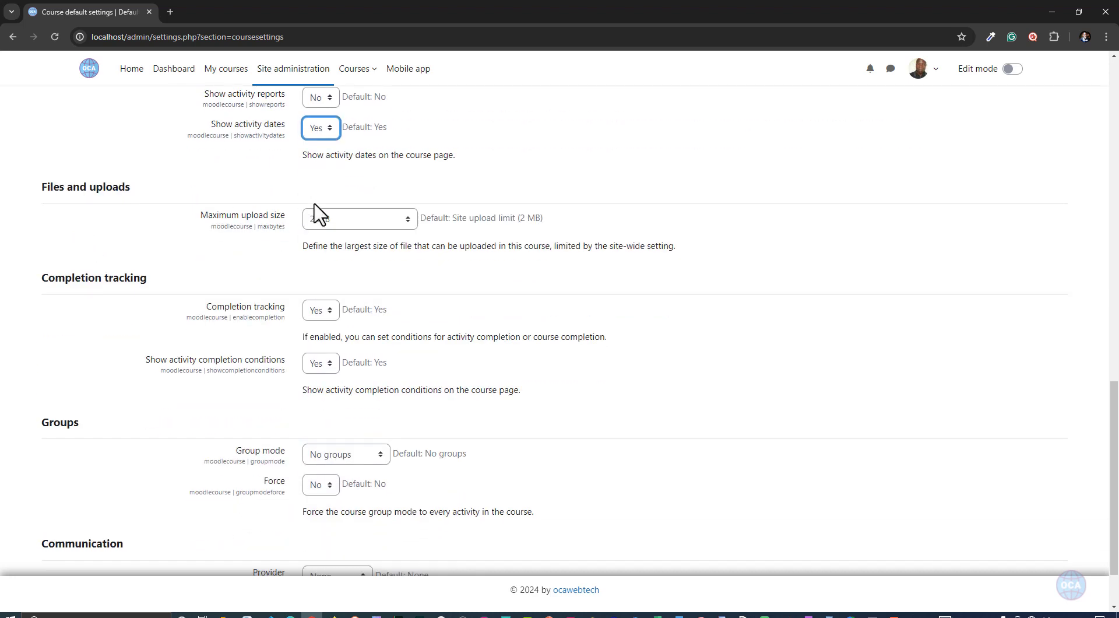
click(344, 219)
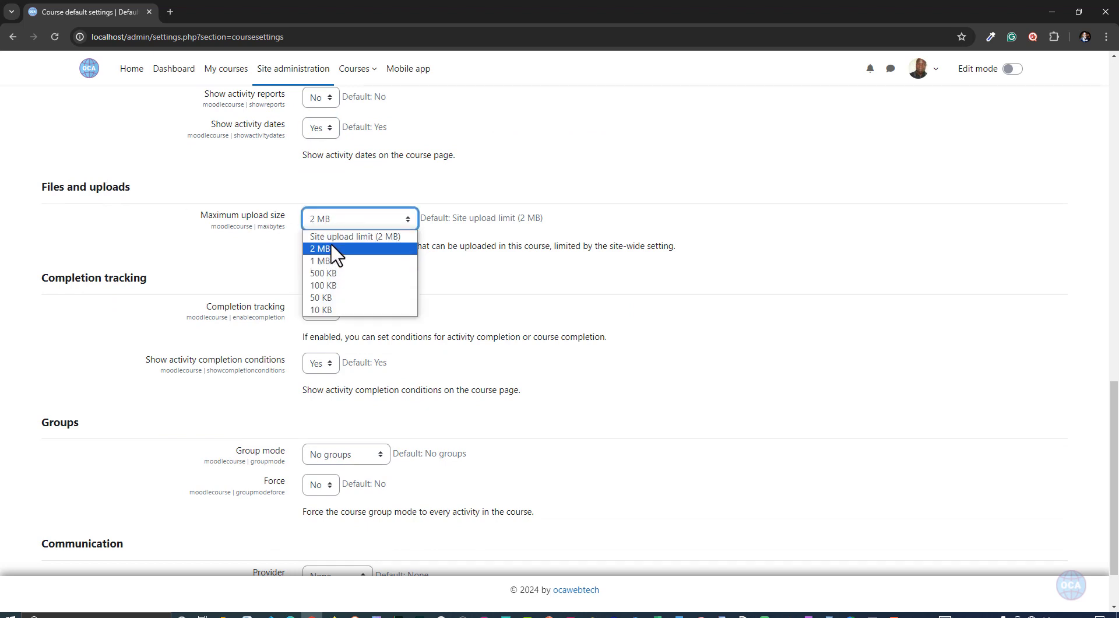
click(407, 200)
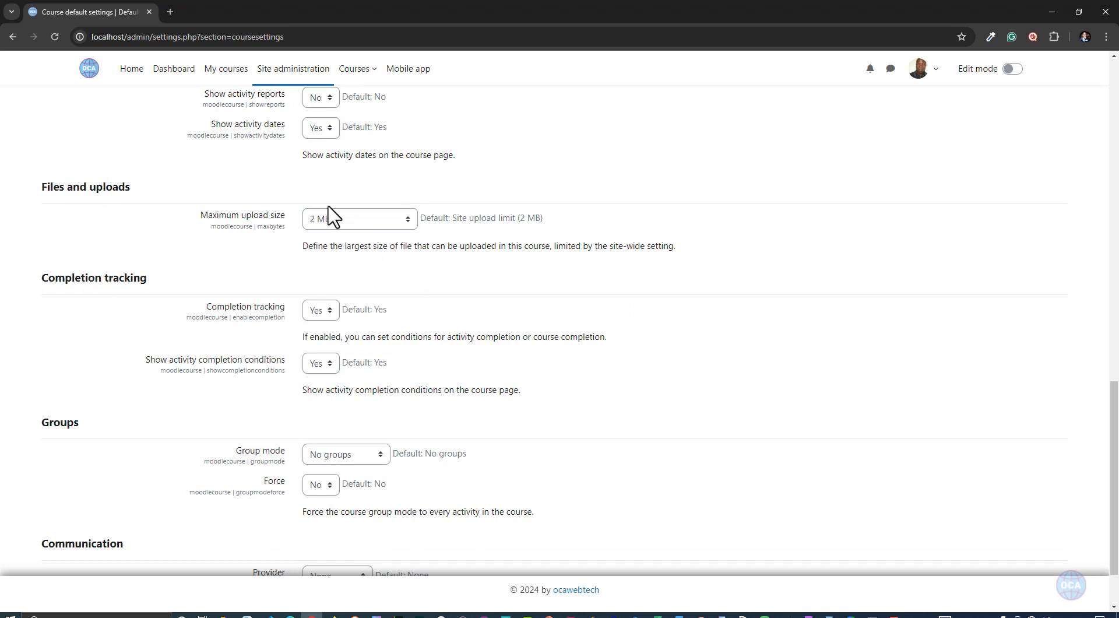
scroll(384, 210, up, 1)
scroll(376, 201, up, 1)
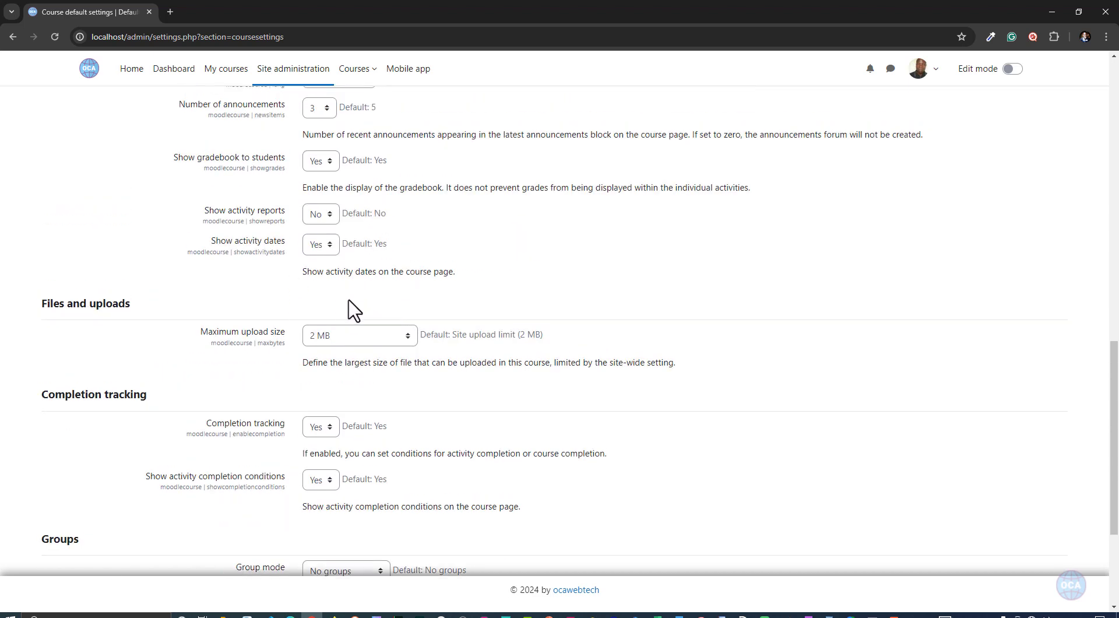
click(325, 336)
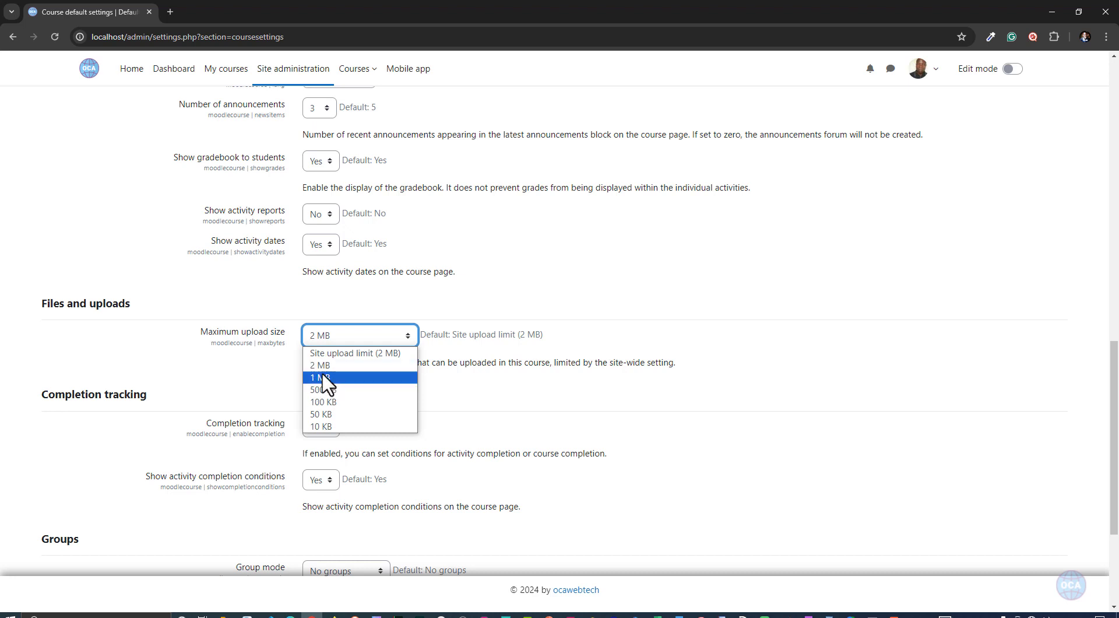
click(281, 366)
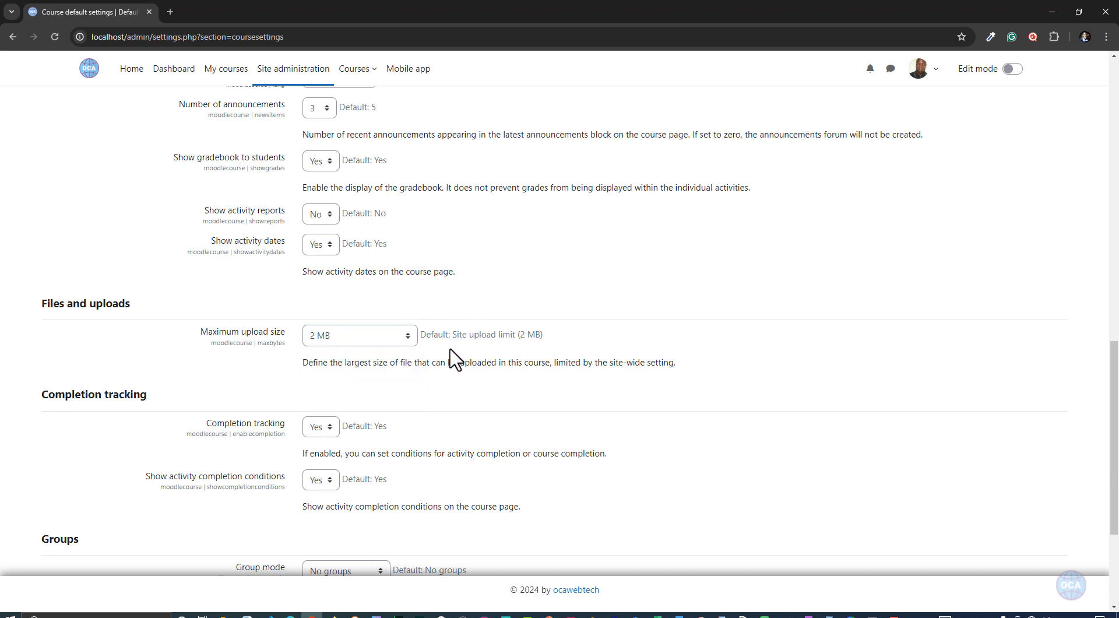
Step: Examine the Completion tracking and Show activity completion conditions options in the Completion tracking section
scroll(451, 350, down, 2)
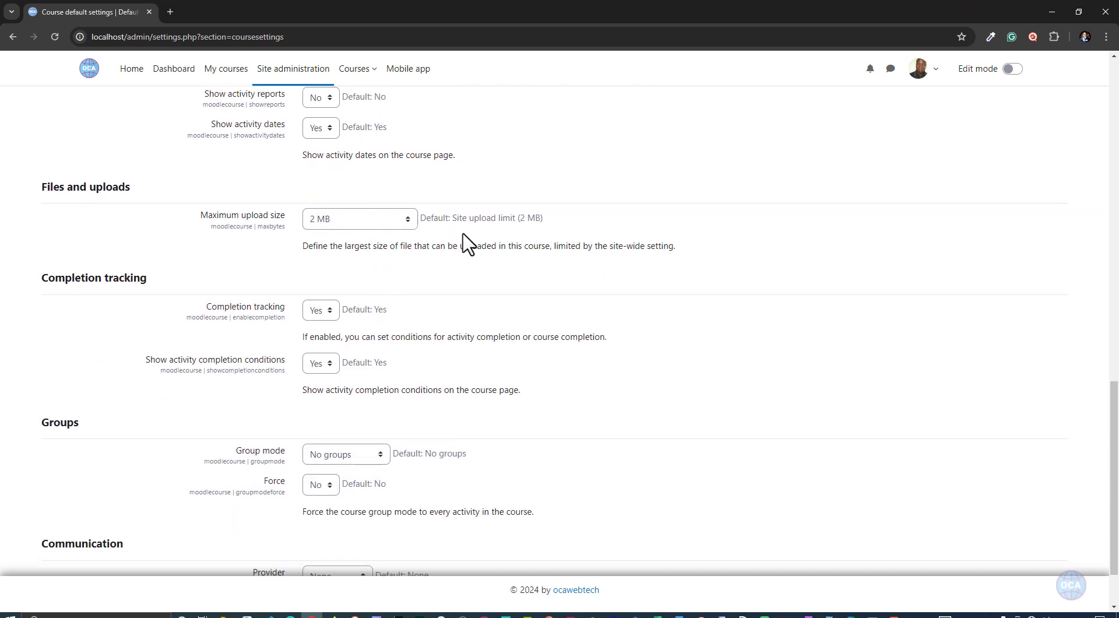
scroll(367, 268, up, 1)
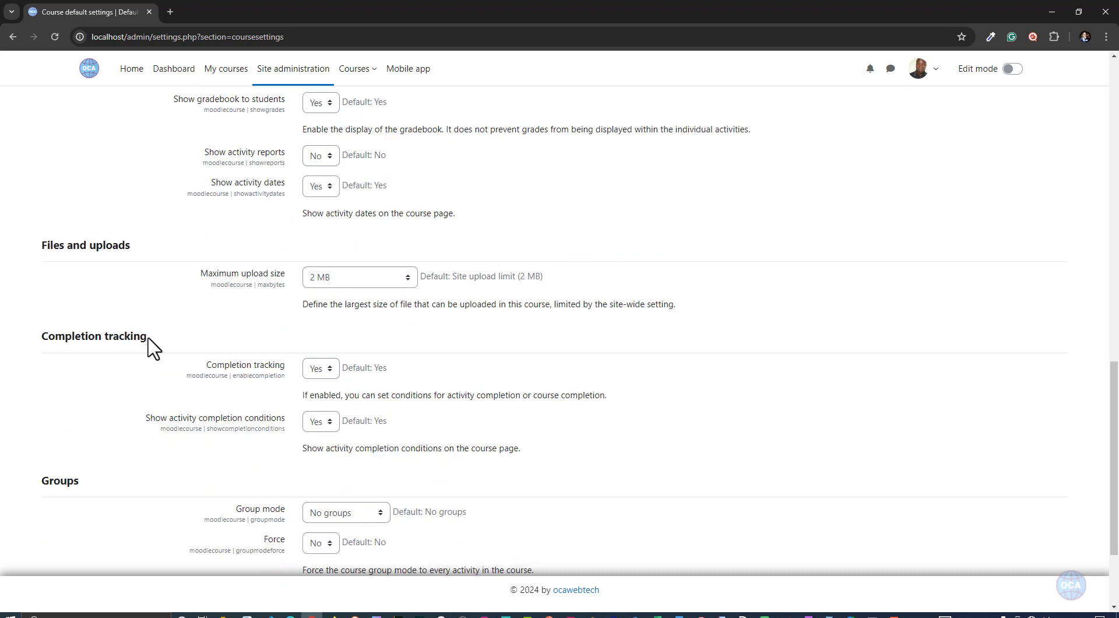
drag(147, 338, 49, 326)
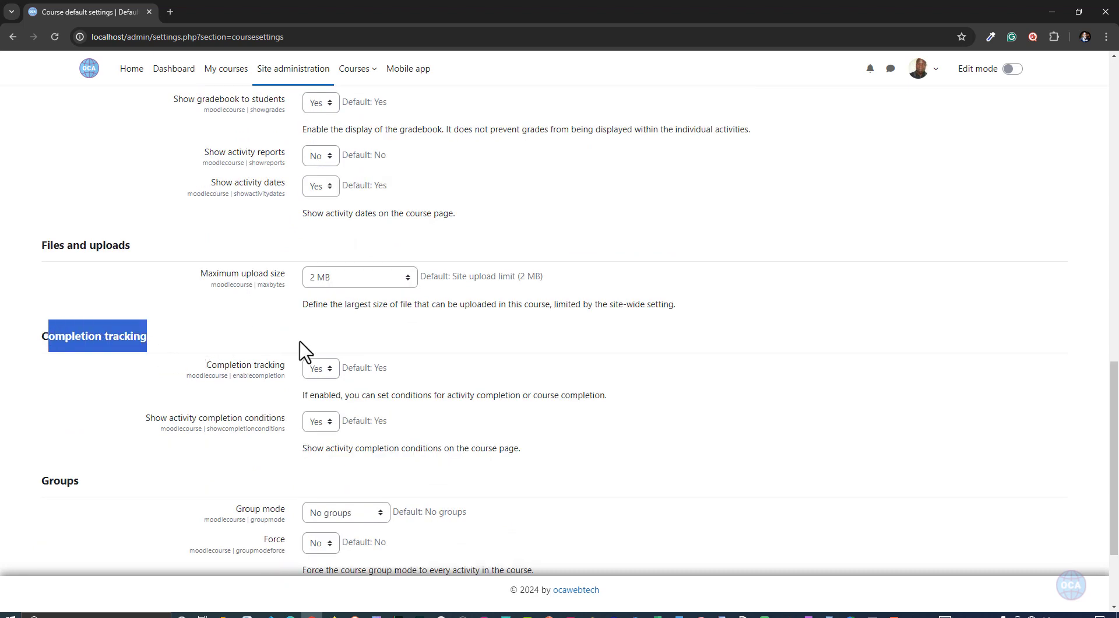
click(255, 383)
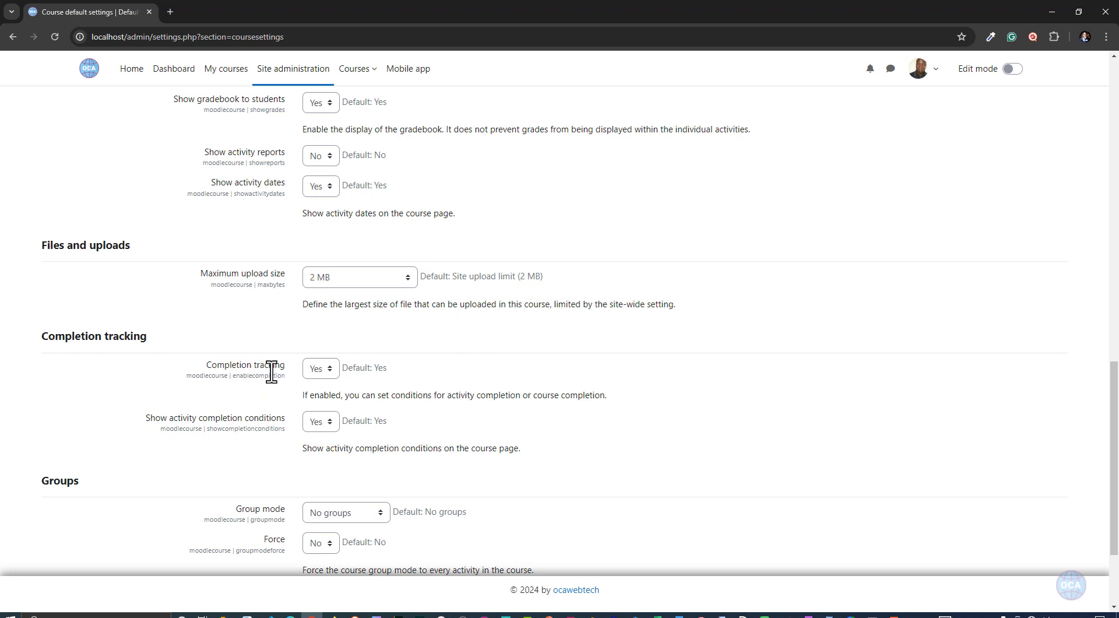
click(334, 376)
click(406, 377)
scroll(160, 371, down, 1)
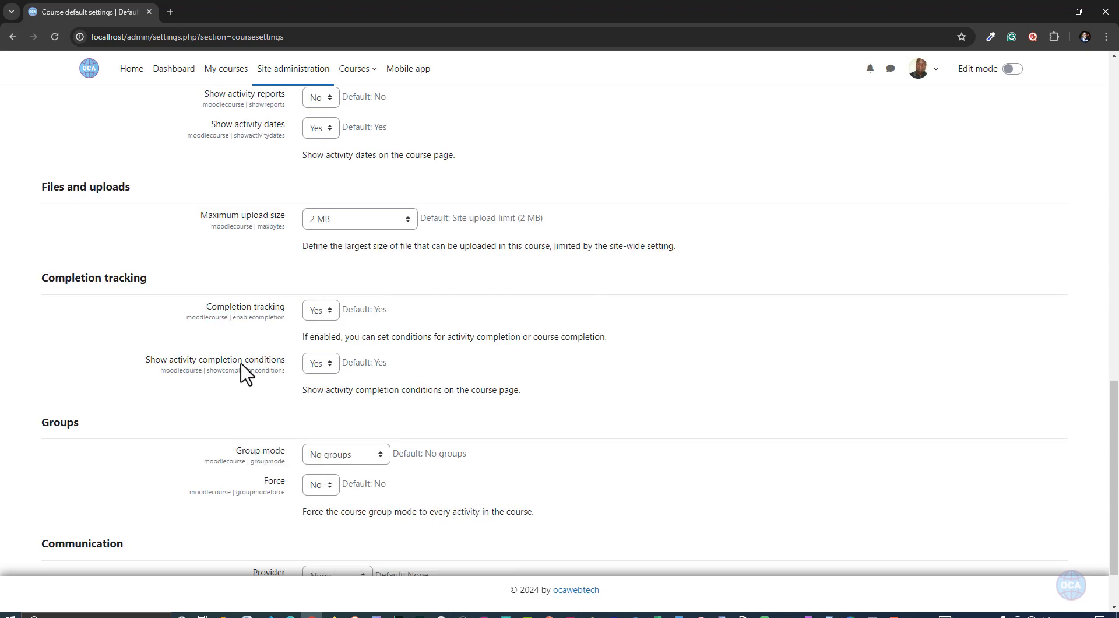
click(328, 367)
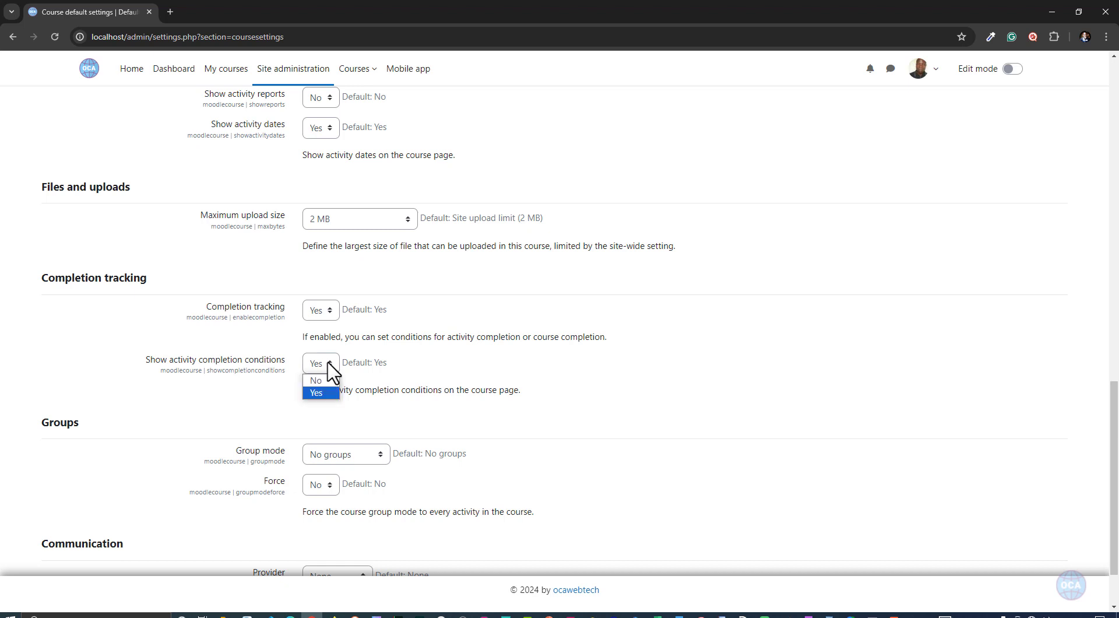
click(363, 363)
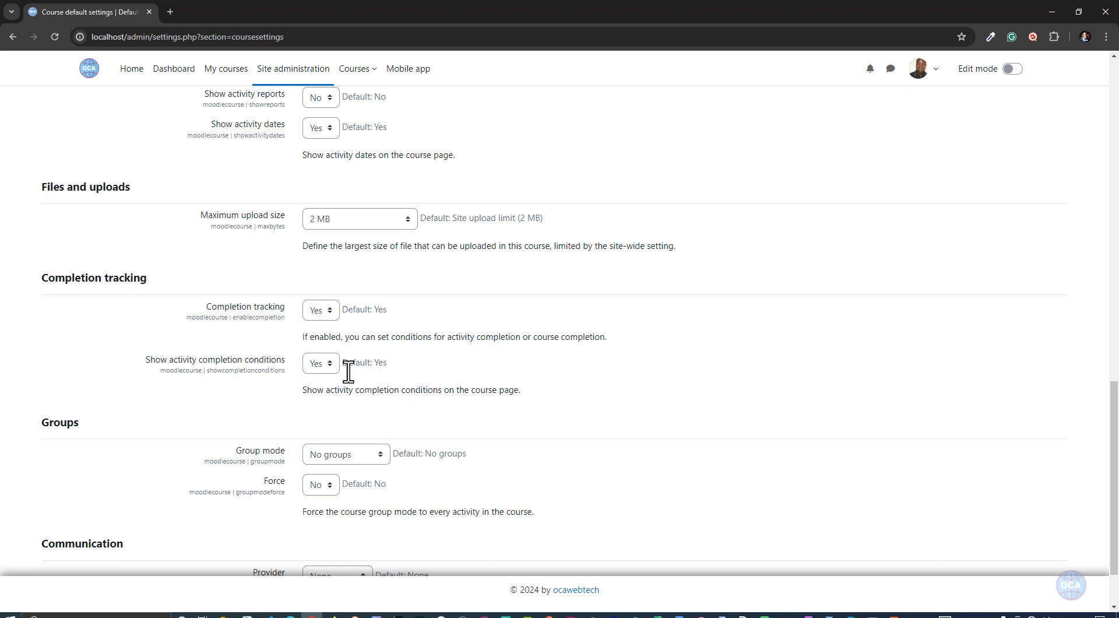
Step: Examine the Group mode choices and the Force setting in the Groups section
scroll(333, 394, down, 1)
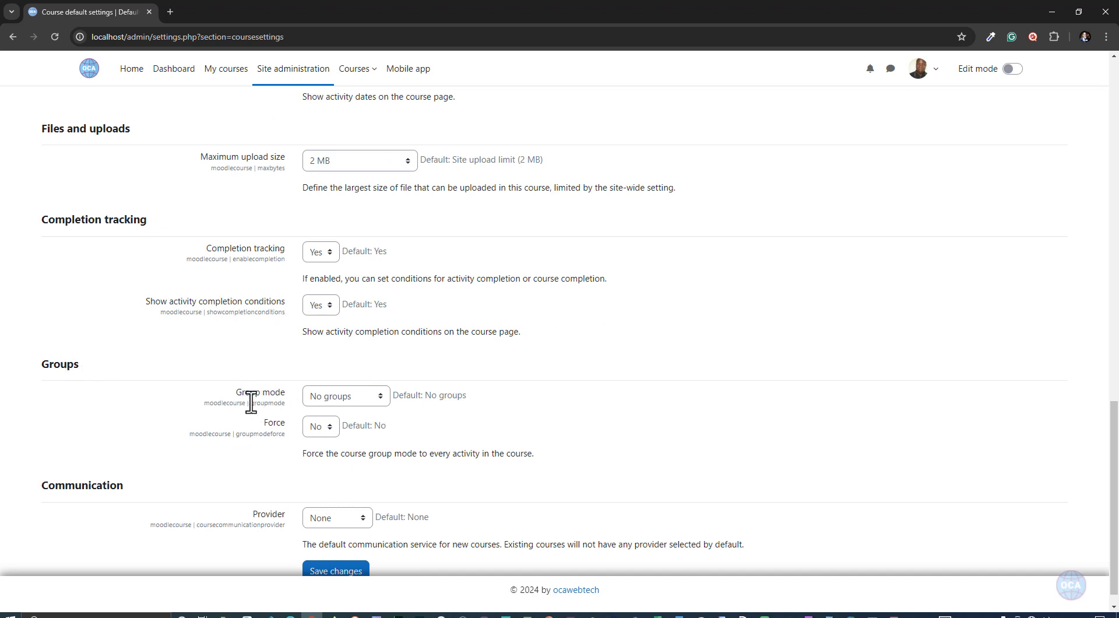
click(350, 395)
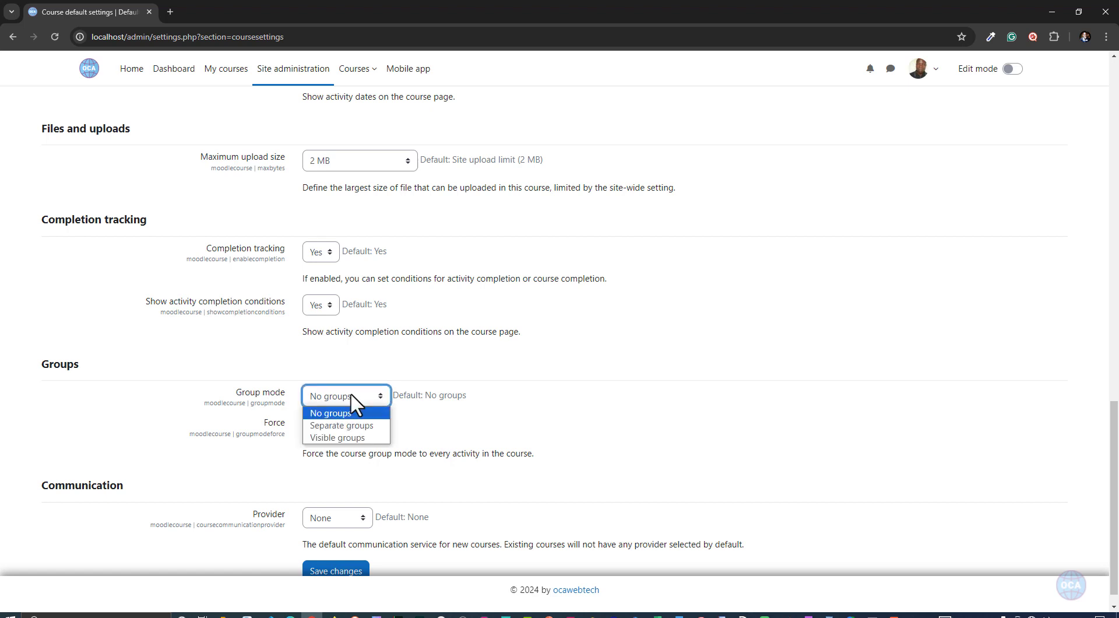
click(382, 372)
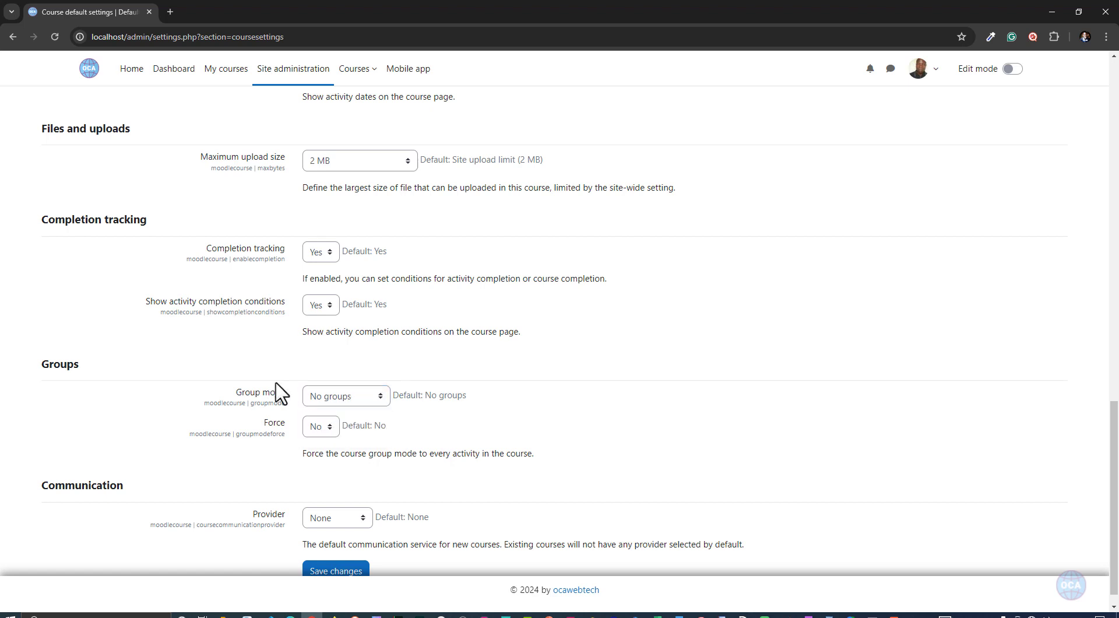
click(364, 395)
click(376, 365)
click(348, 394)
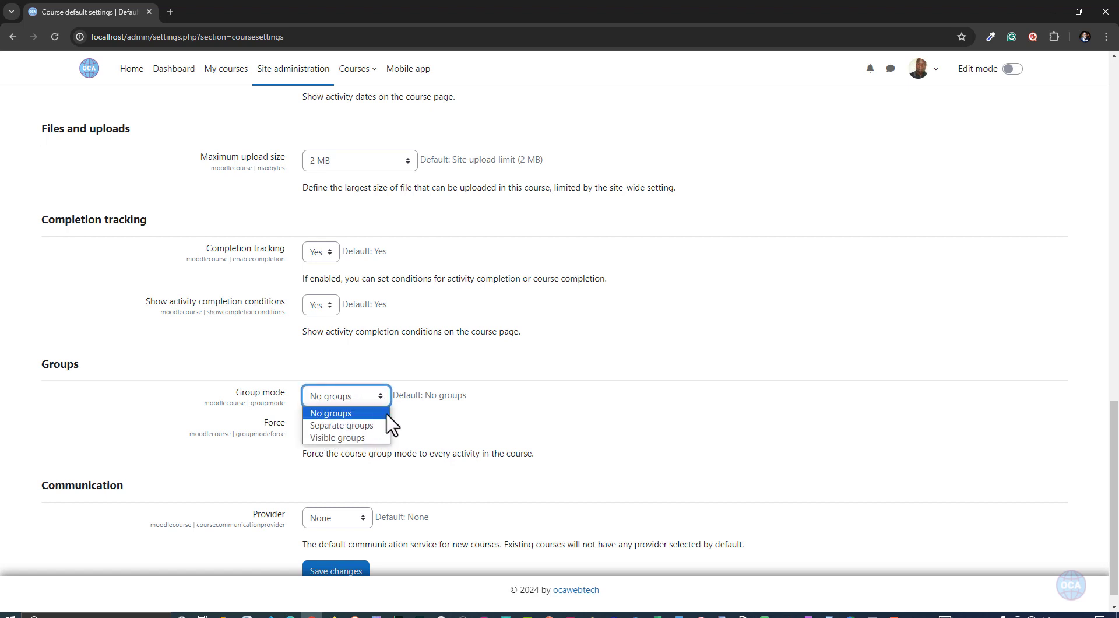
click(416, 385)
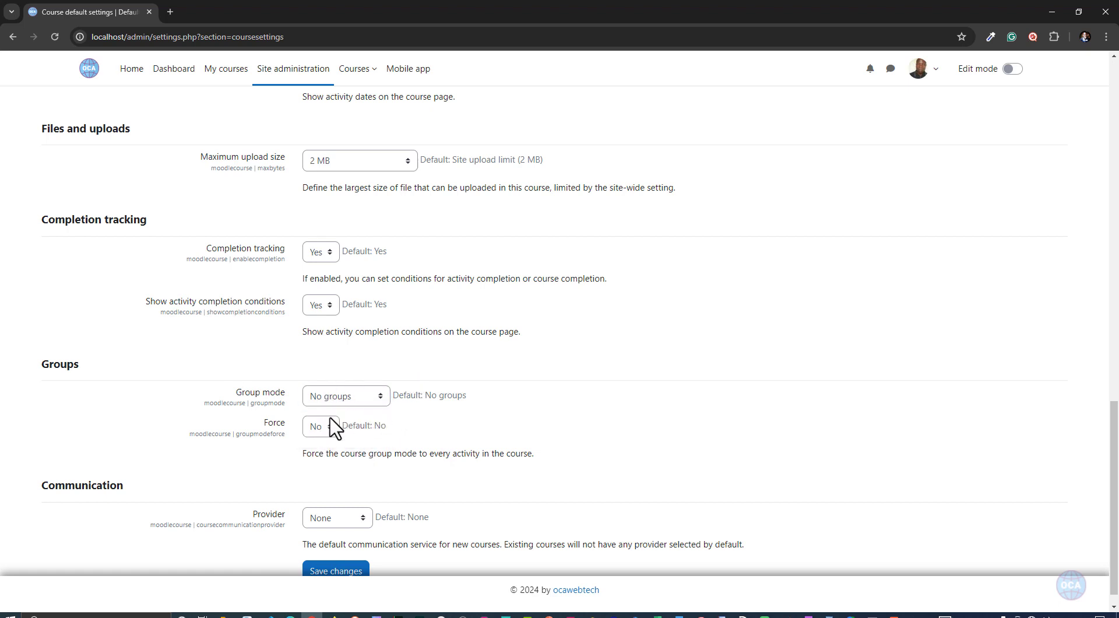
scroll(251, 408, down, 1)
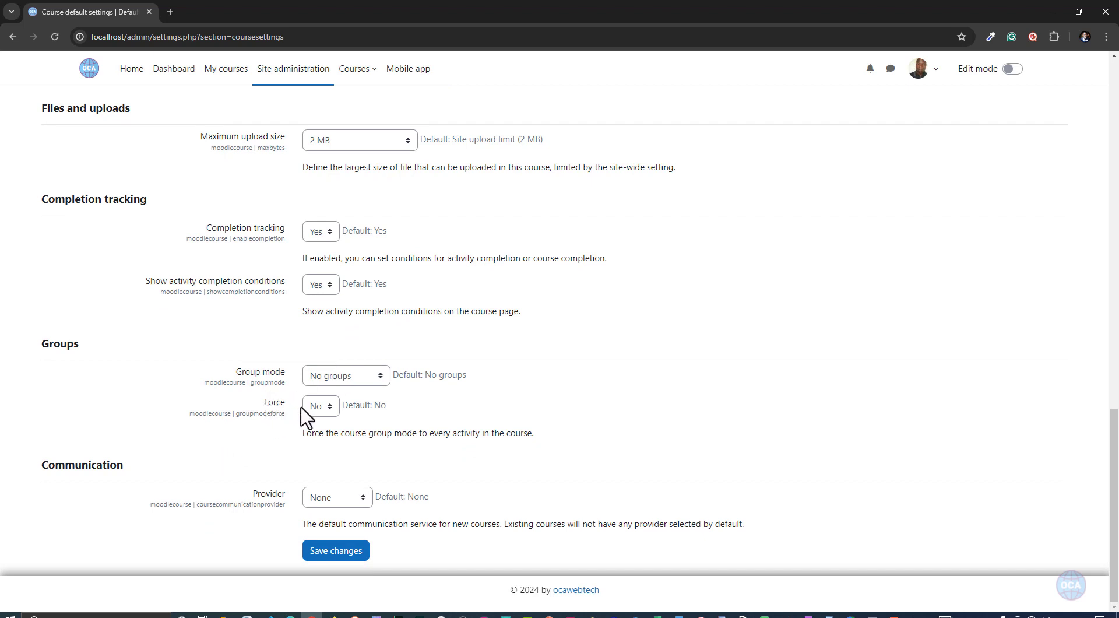
click(322, 422)
click(356, 408)
Step: Save the changes made to the course default settings
scroll(362, 262, up, 20)
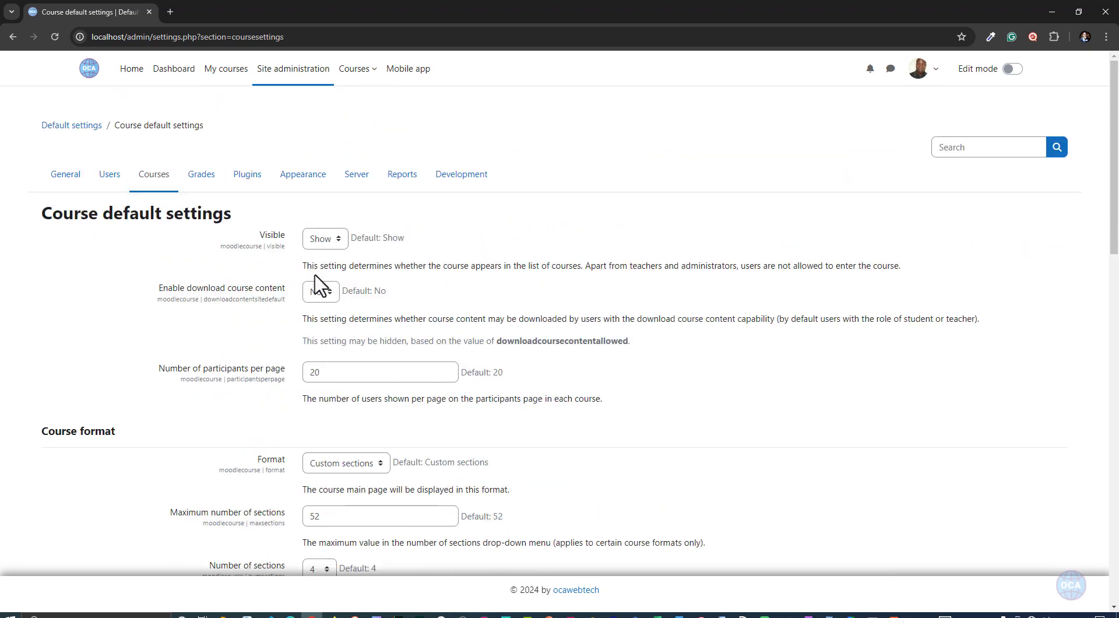
scroll(317, 515, down, 20)
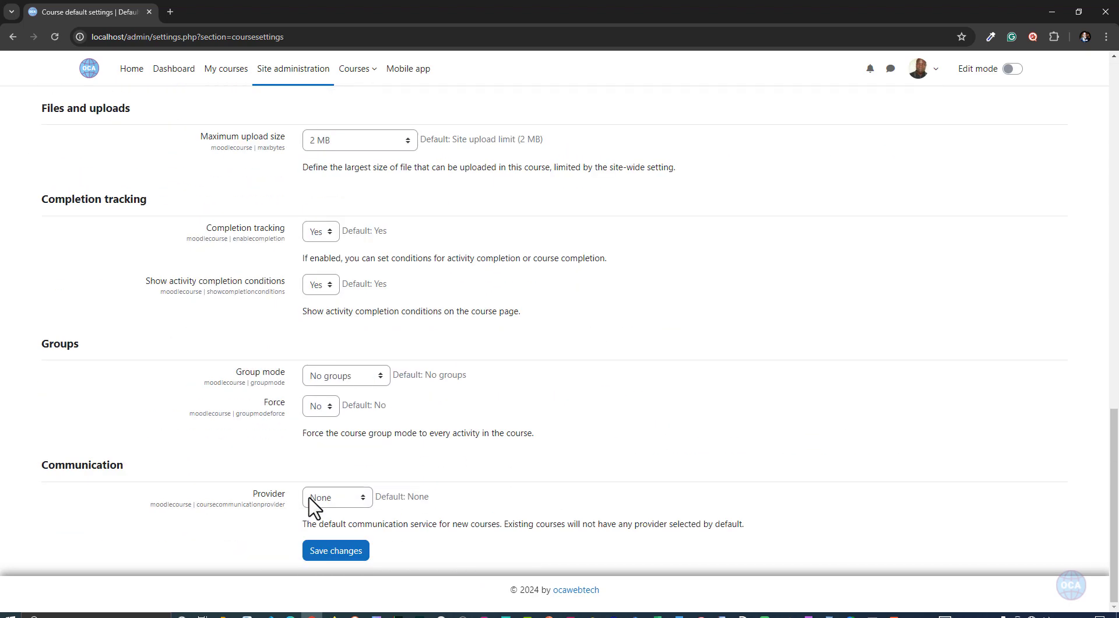
click(325, 550)
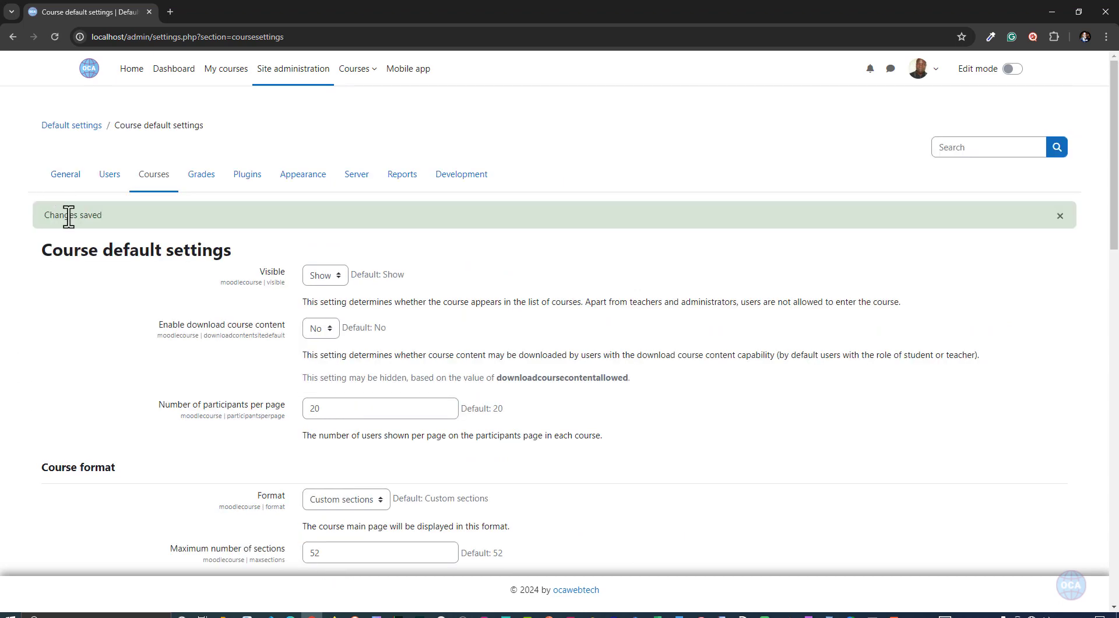
scroll(175, 236, down, 1)
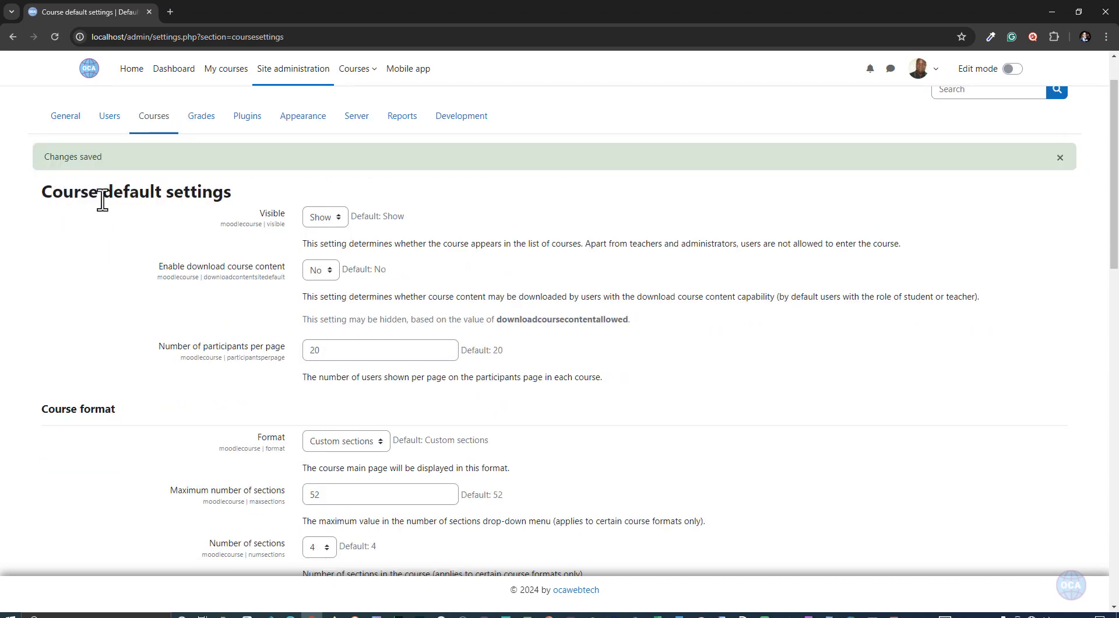